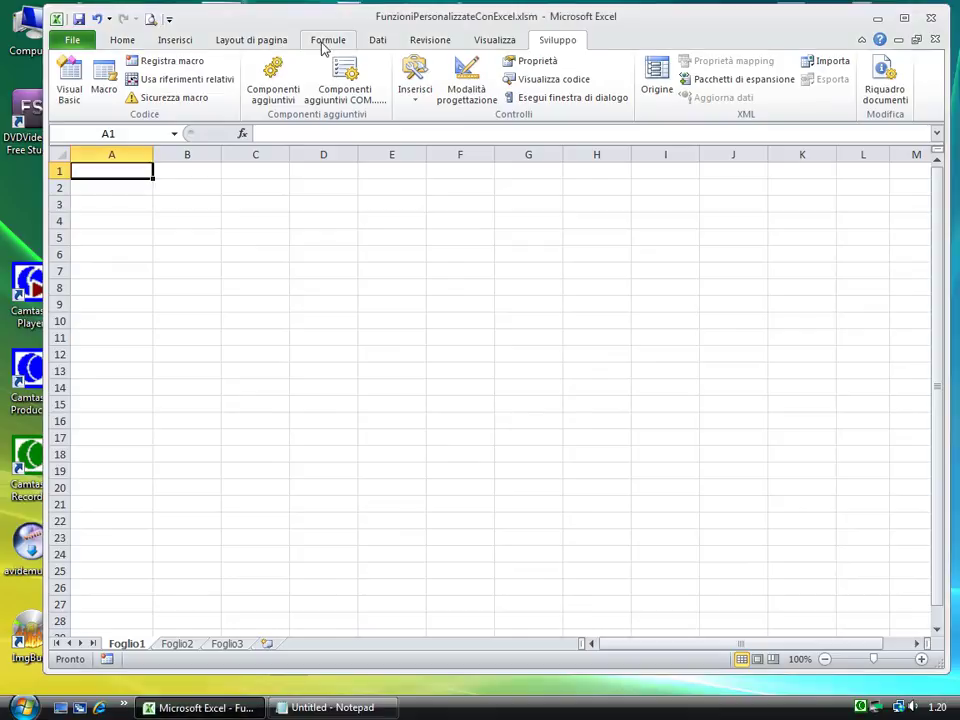
Browse the Finanziarie and Ricerca e riferimento categories in Insert Function, then close it without inserting anything
left_click(325, 42)
left_click(72, 78)
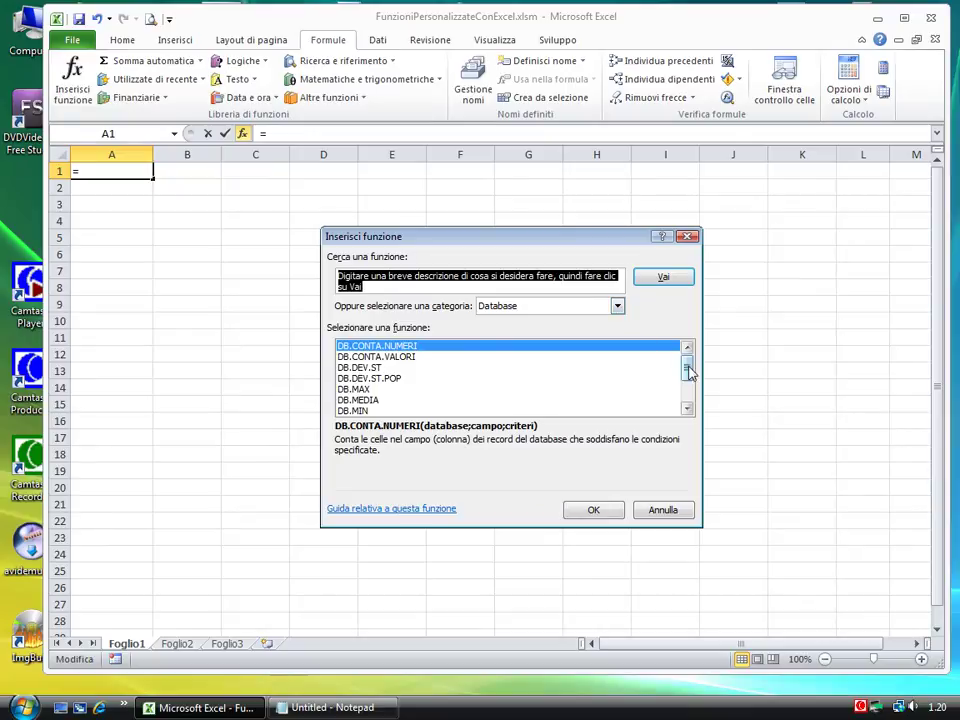
scroll(690, 370, "down", 1)
scroll(689, 370, "down", 2)
scroll(619, 365, "up", 3)
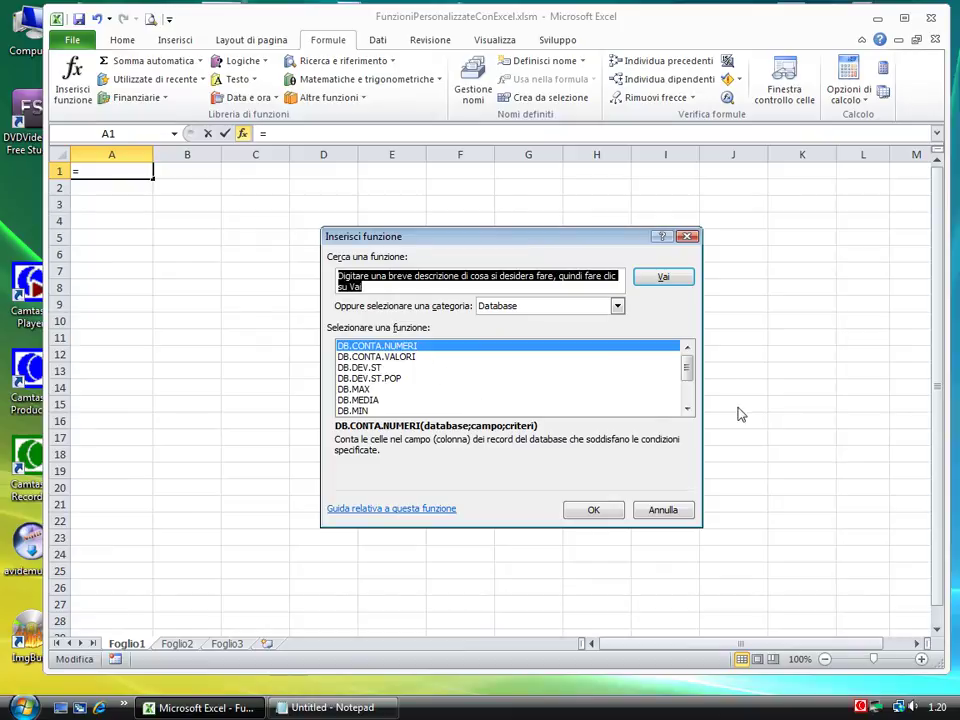
left_click(617, 308)
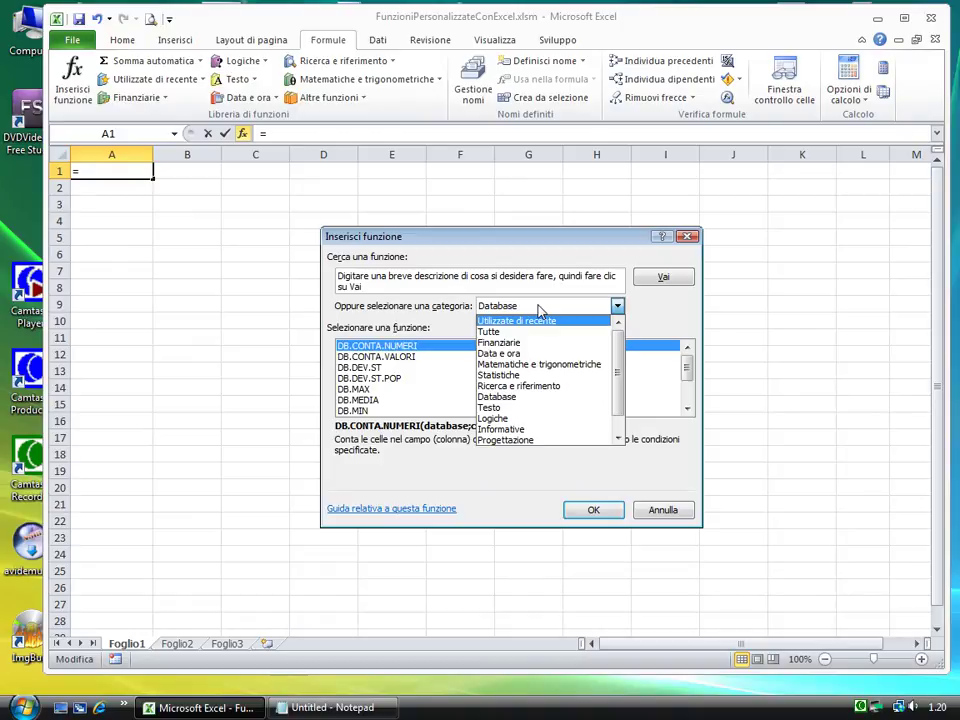
left_click(688, 238)
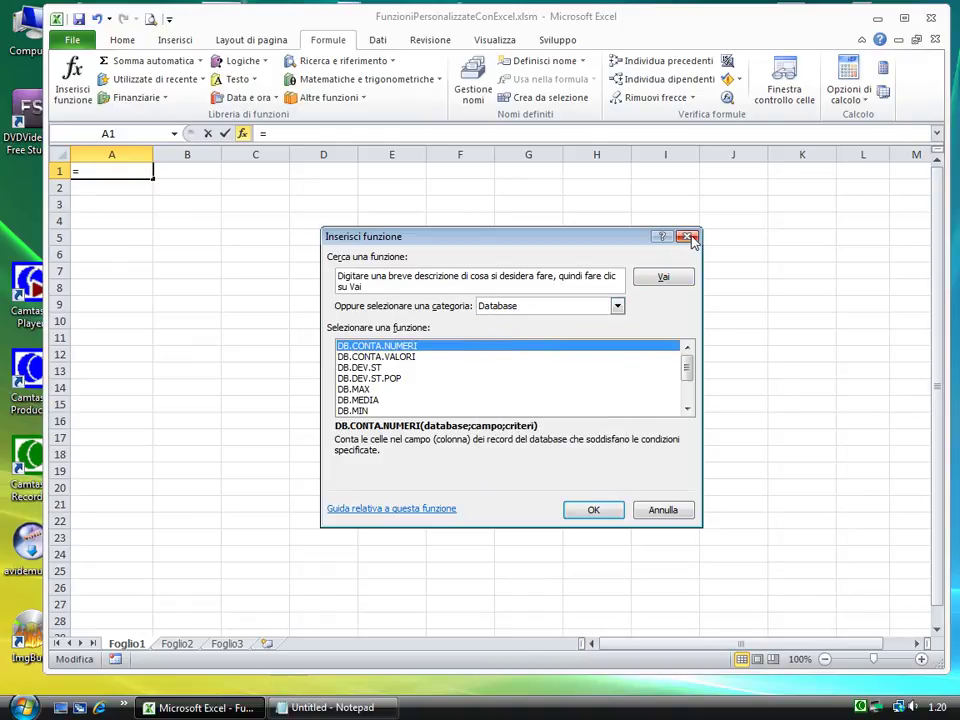
left_click_drag(687, 366, 679, 325)
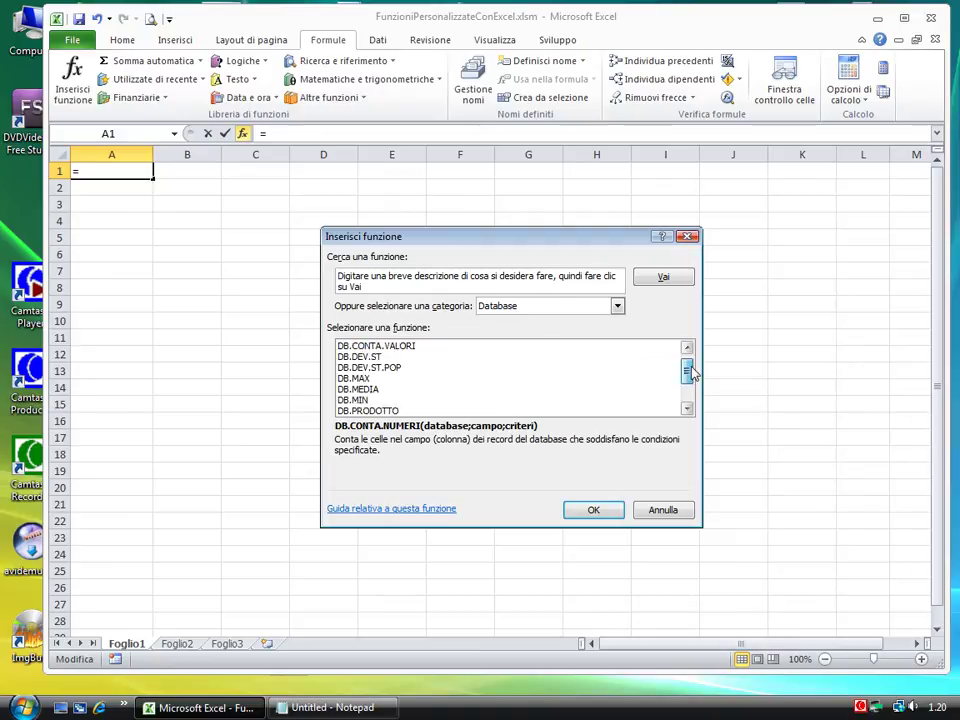
left_click(617, 306)
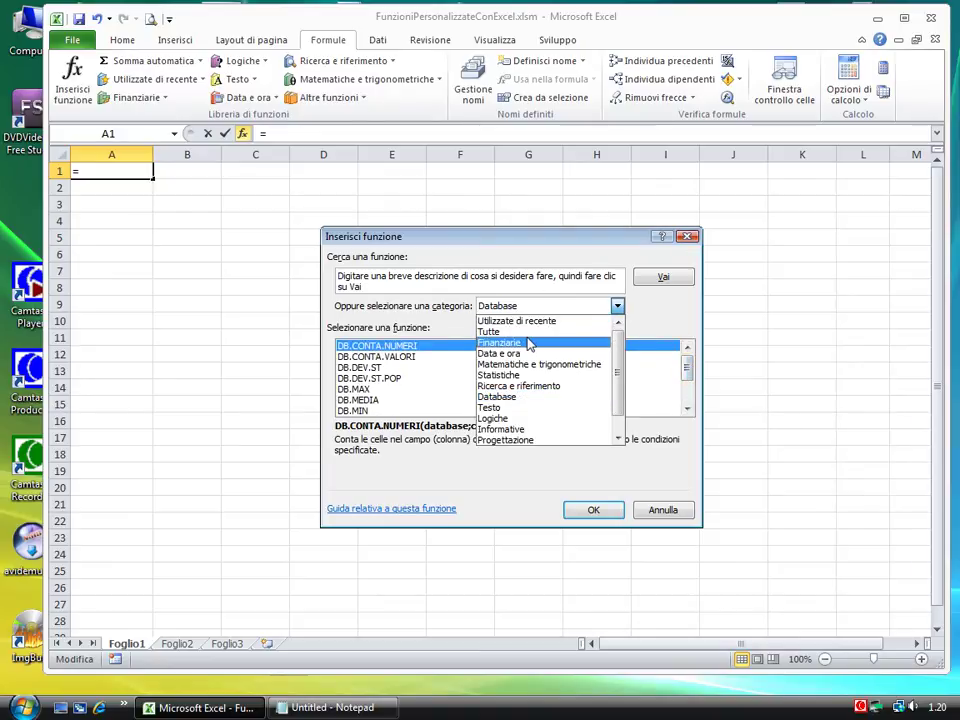
left_click(528, 342)
left_click(618, 306)
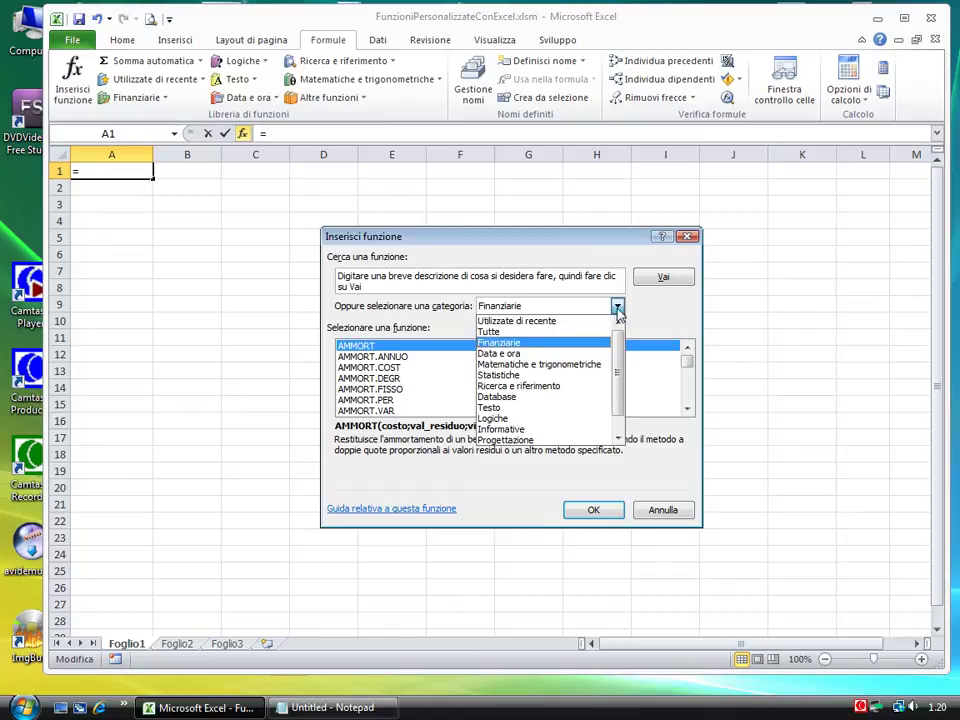
left_click(545, 387)
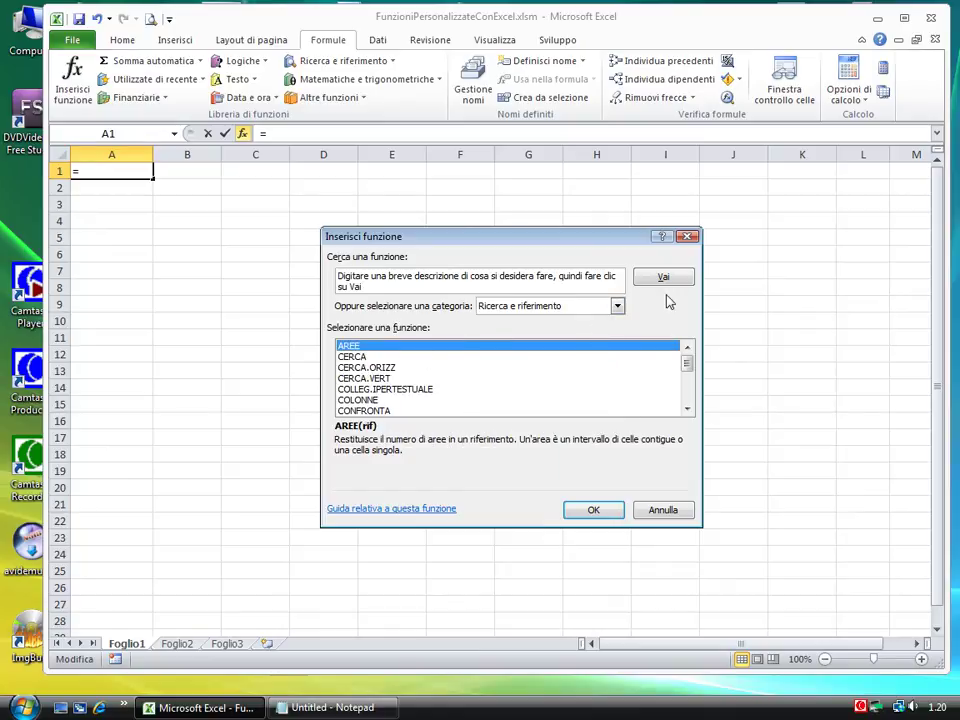
left_click(688, 236)
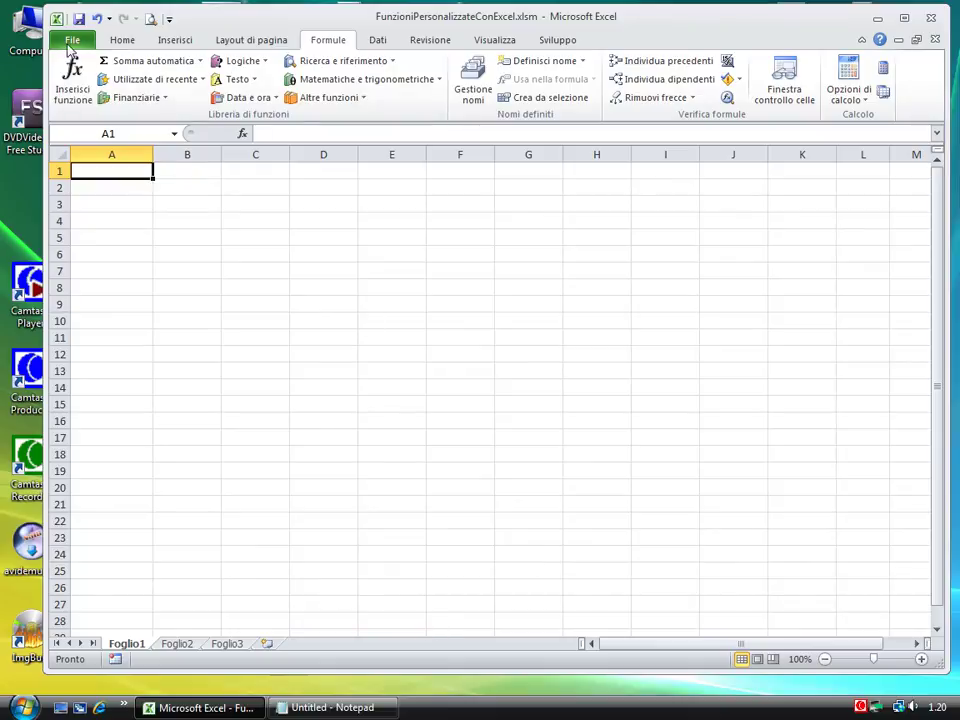
Open the Visual Basic editor from Sviluppo and insert a new module, Modulo1
left_click(551, 42)
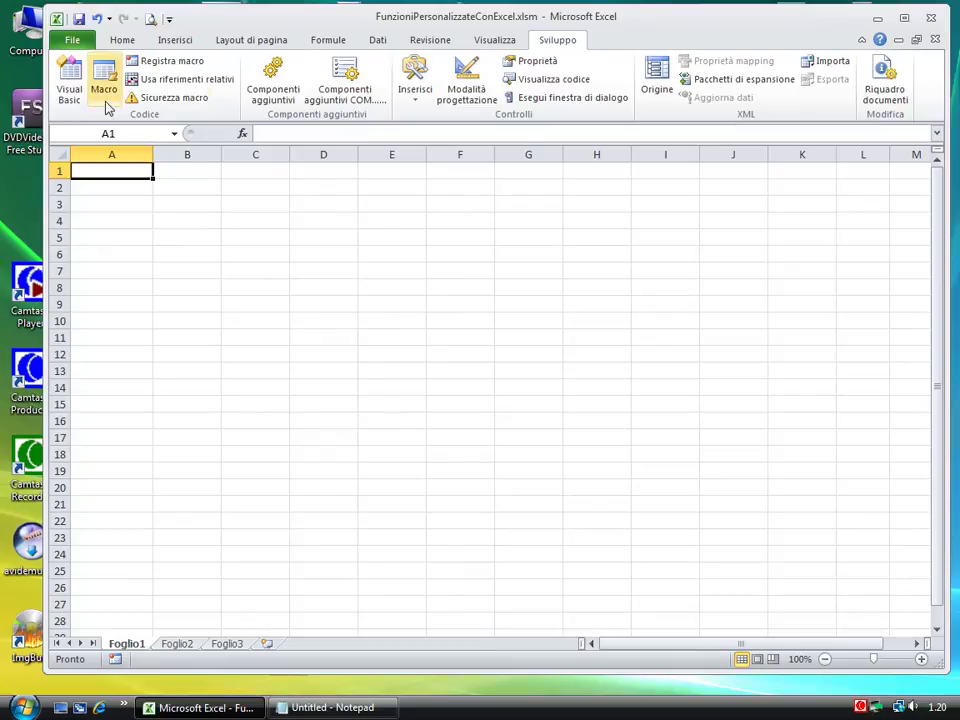
left_click(60, 80)
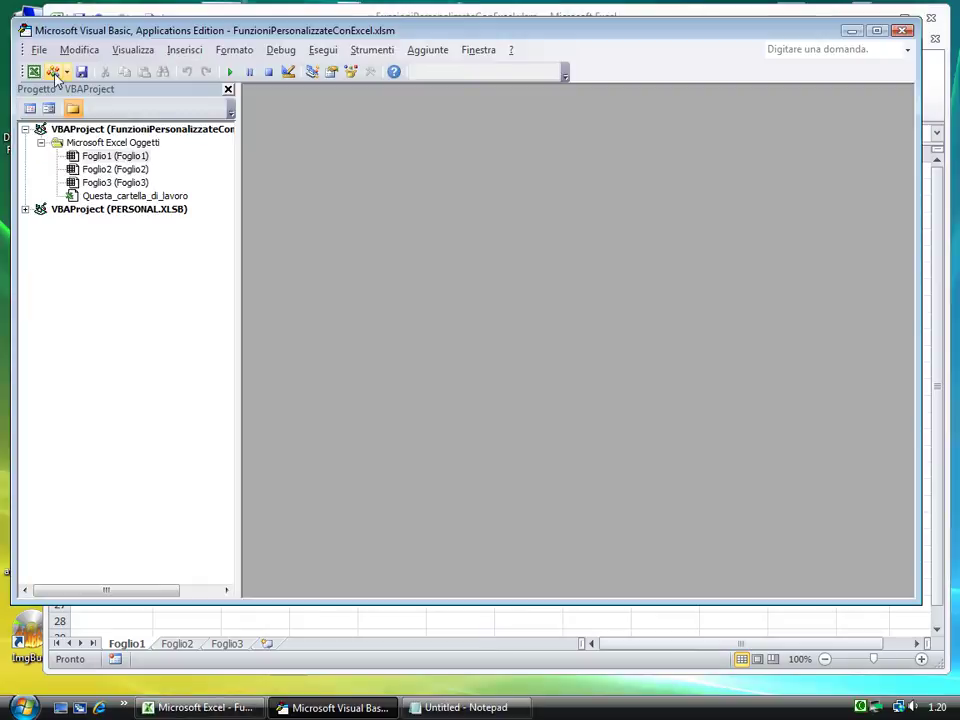
left_click(66, 72)
left_click(84, 109)
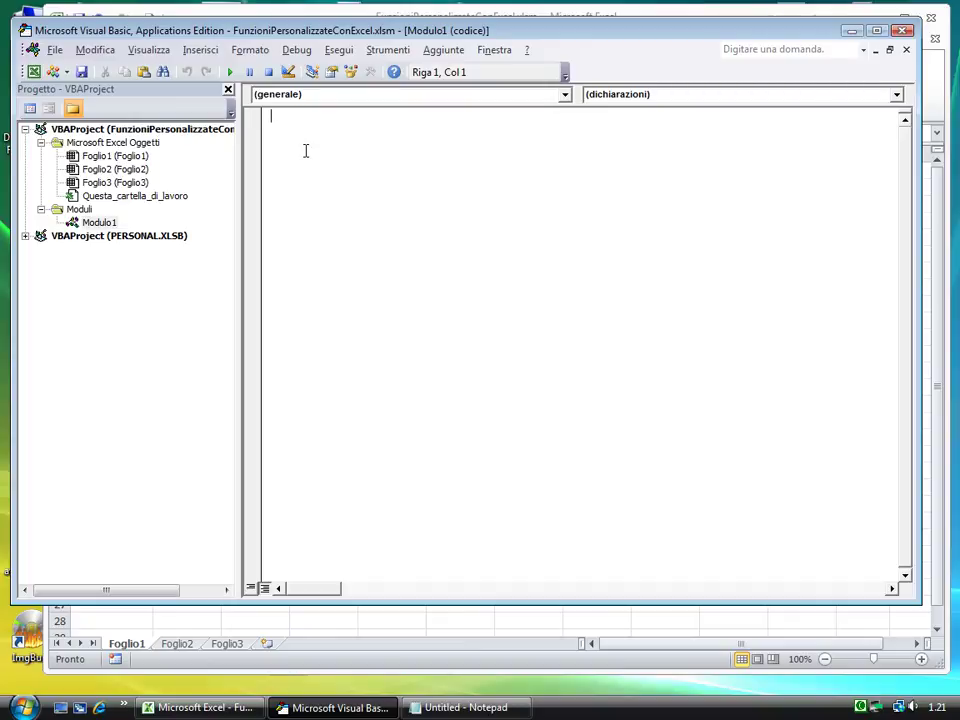
Write the header Function GiornoDiPasqua(Anno as Integer) as Date in Modulo1
type("Function")
type("Gio")
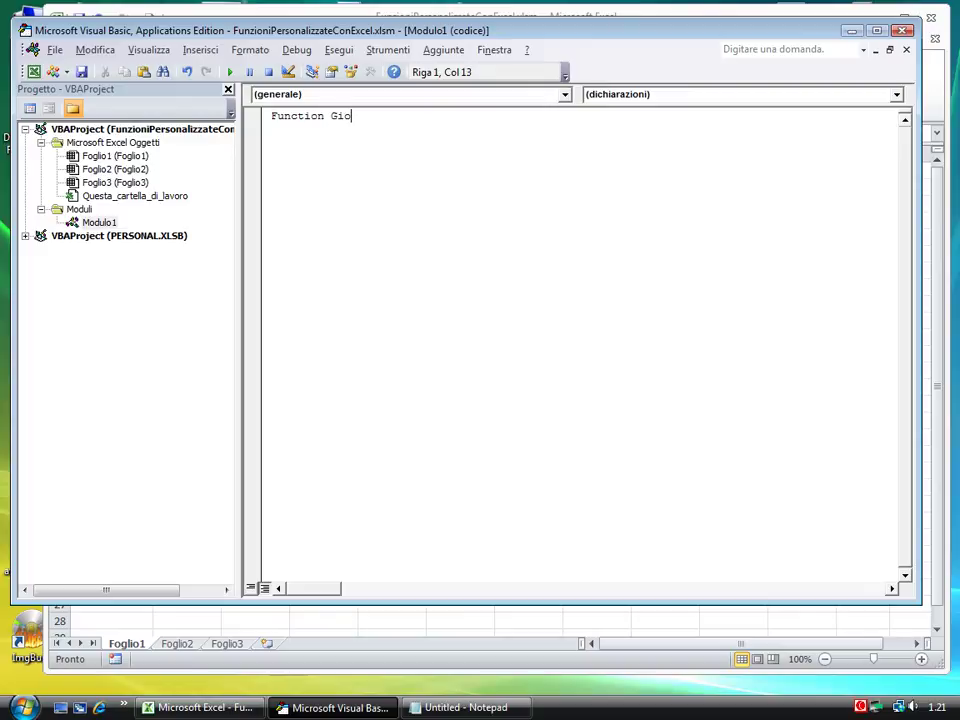
type("rnoDiPasqua")
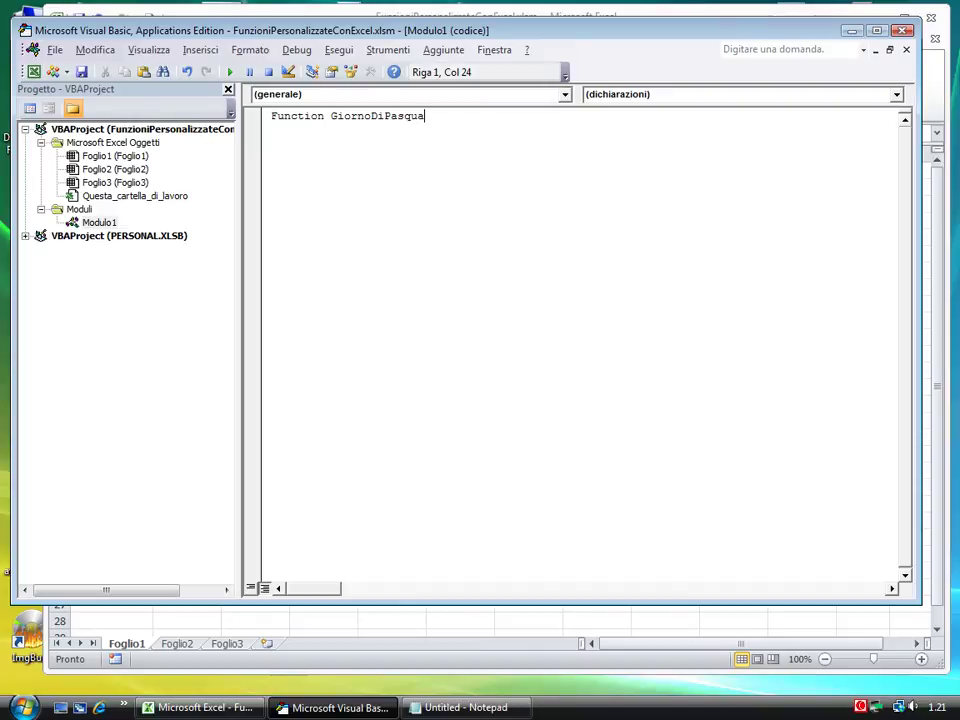
type("(")
type("Anno ")
type("as in")
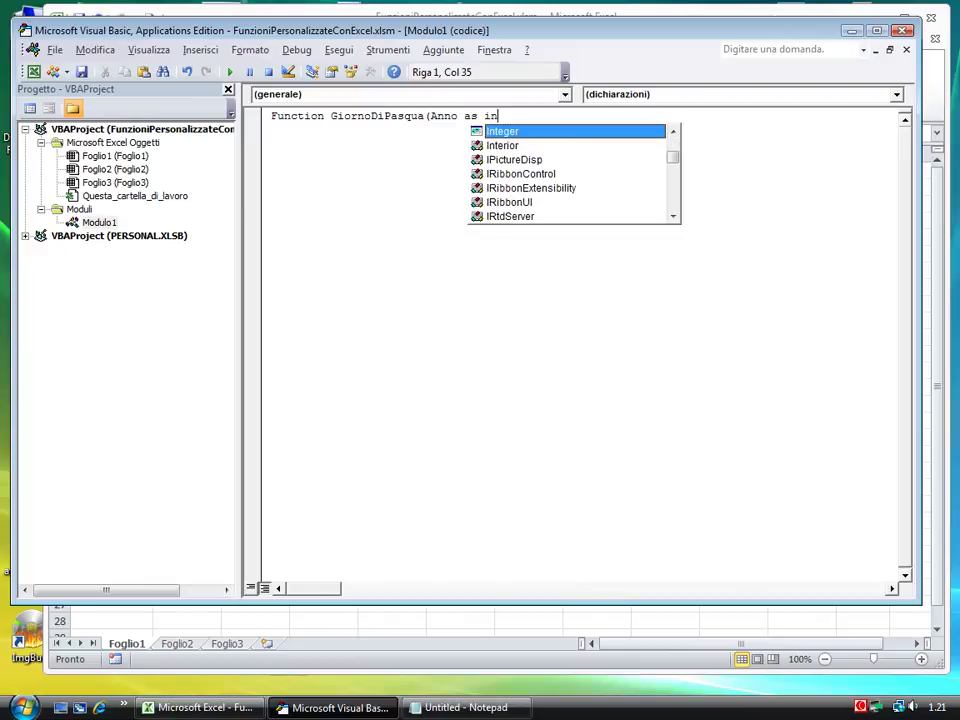
type("teger")
type(") ")
type("as")
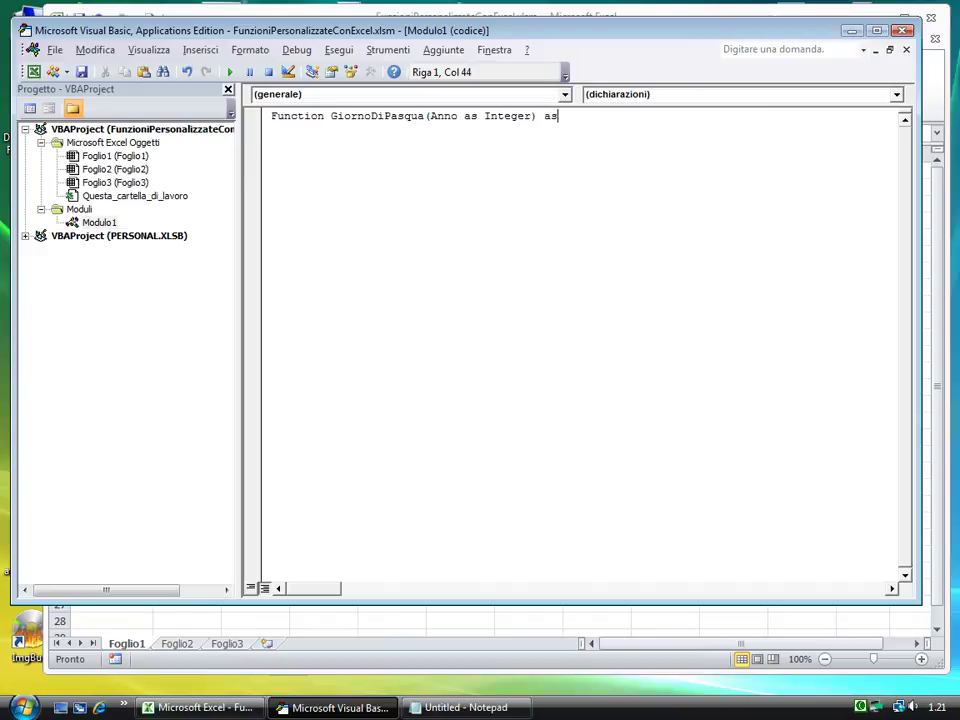
type(" Da")
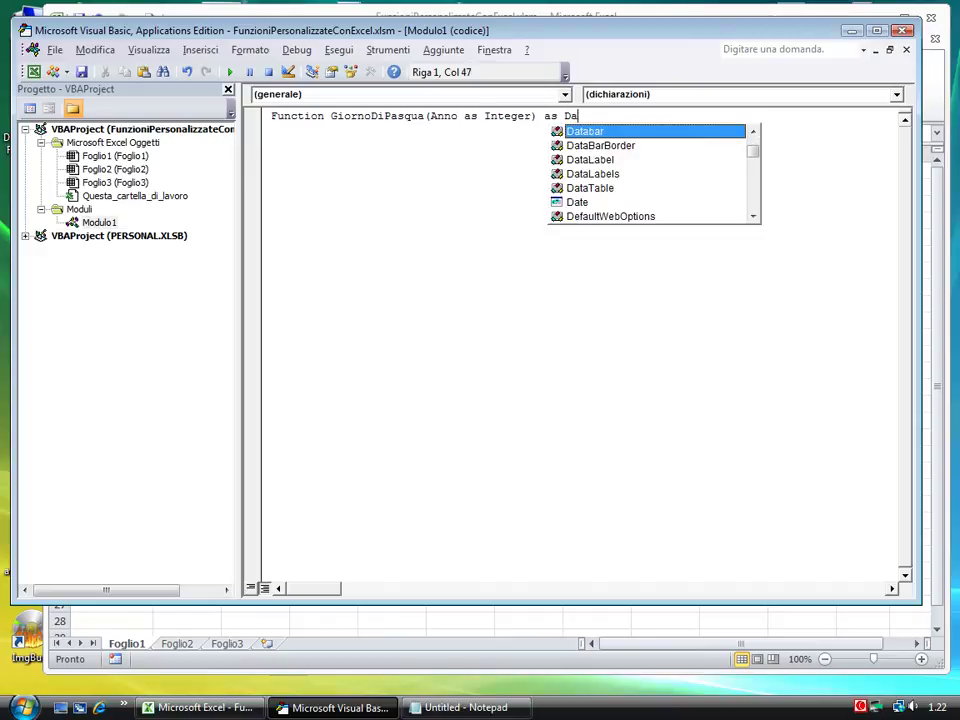
type("te")
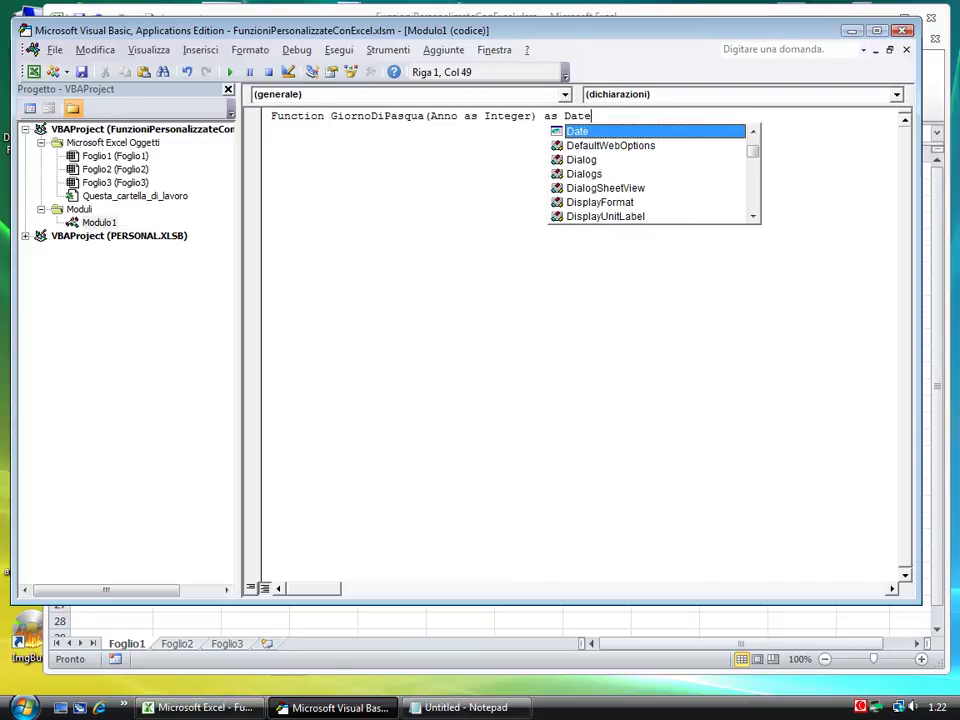
key("Return")
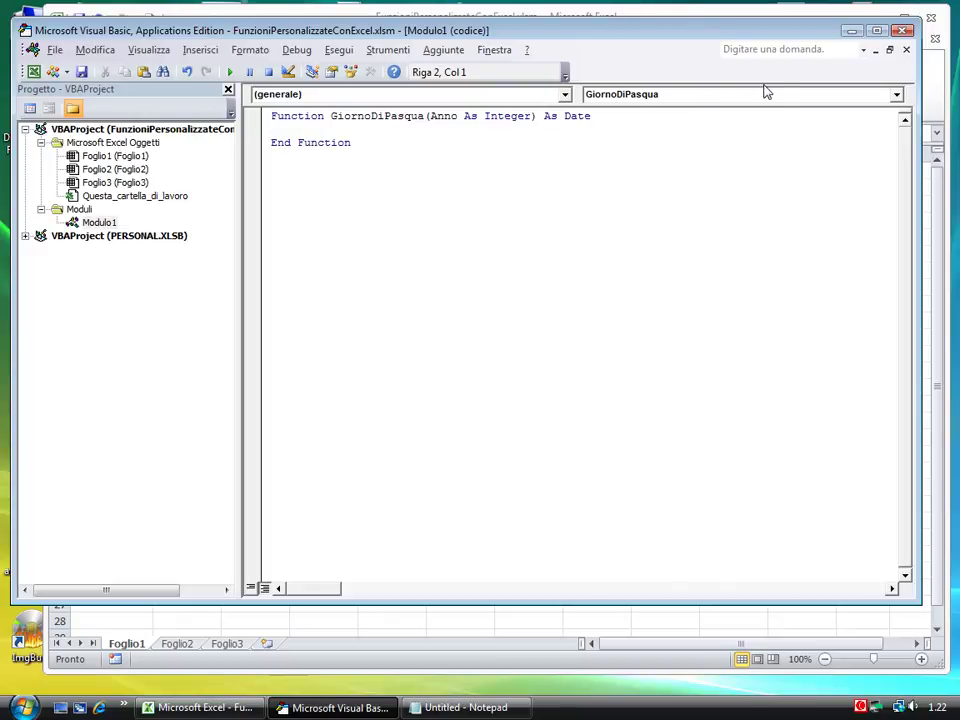
Copy the GiornoDiPasqua body lines, from the 1900–2078 comment through the Floor formula, in Notepad
left_click(469, 708)
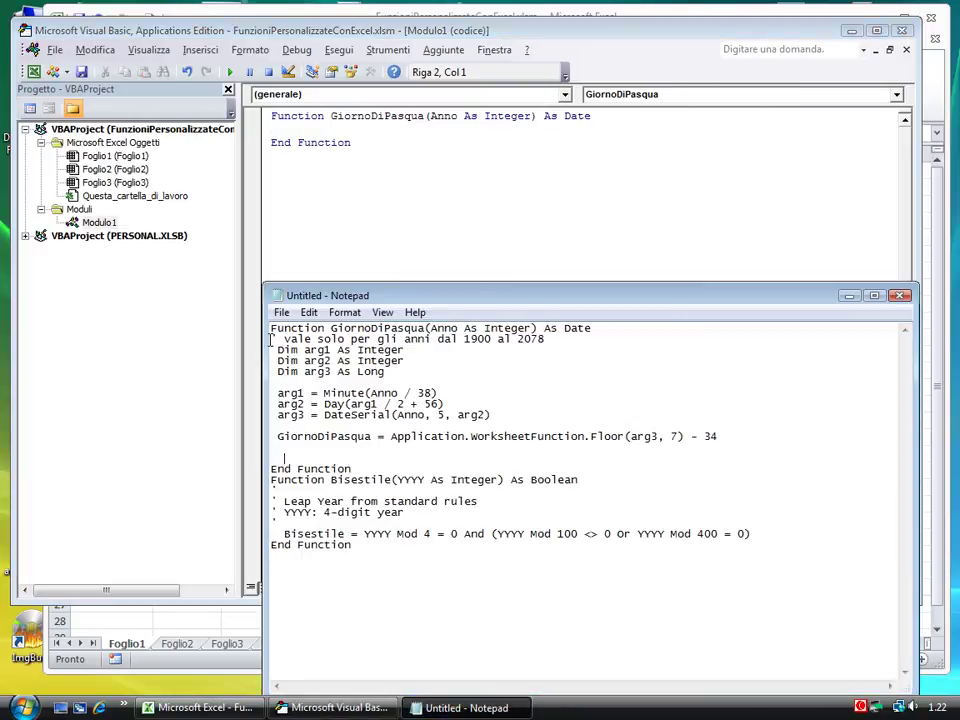
left_click_drag(272, 338, 441, 404)
left_click_drag(386, 387, 455, 442)
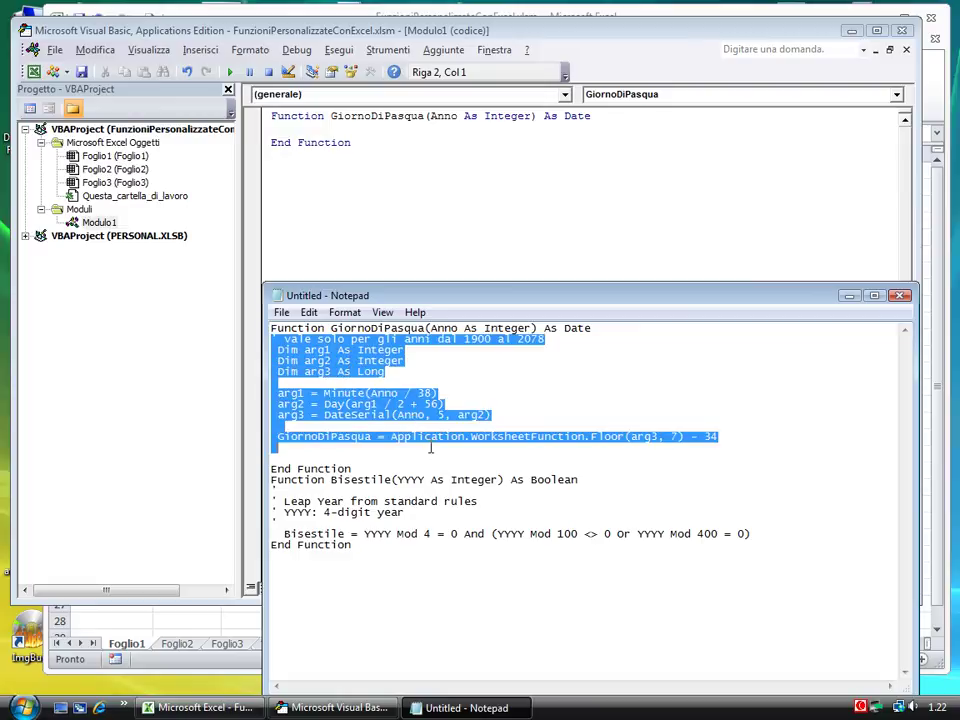
left_click(379, 447)
mouse_move(272, 339)
left_mouse_down()
mouse_move(570, 423)
mouse_move(735, 435)
left_mouse_up()
right_click(313, 378)
left_click(340, 421)
Paste the Easter-date code at line 2 of Modulo1
left_click(275, 129)
right_click(280, 127)
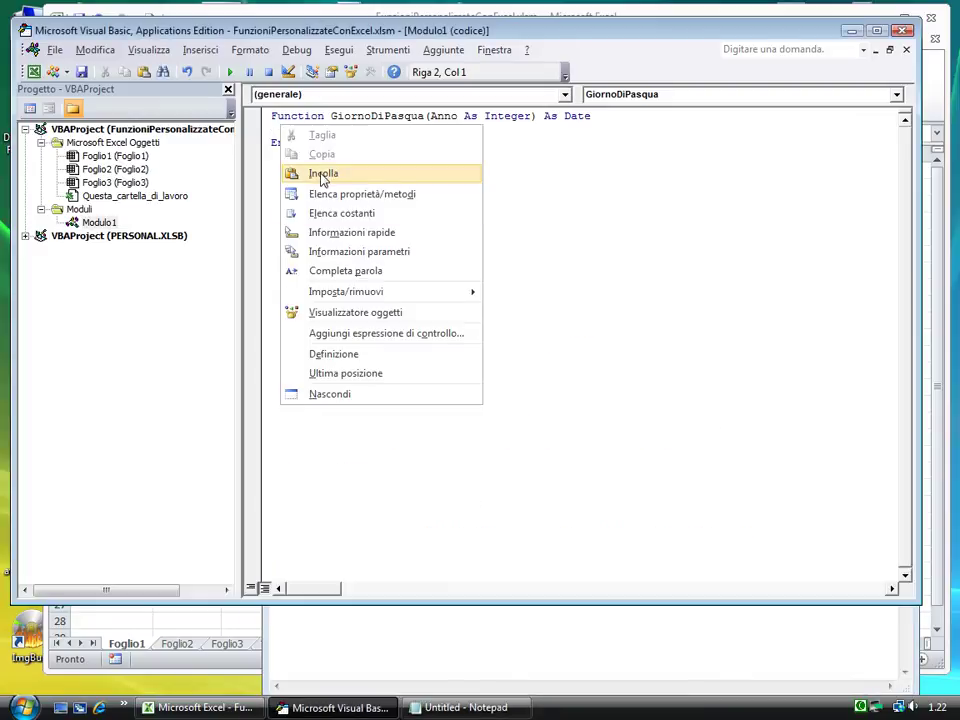
left_click(322, 176)
left_click(505, 283)
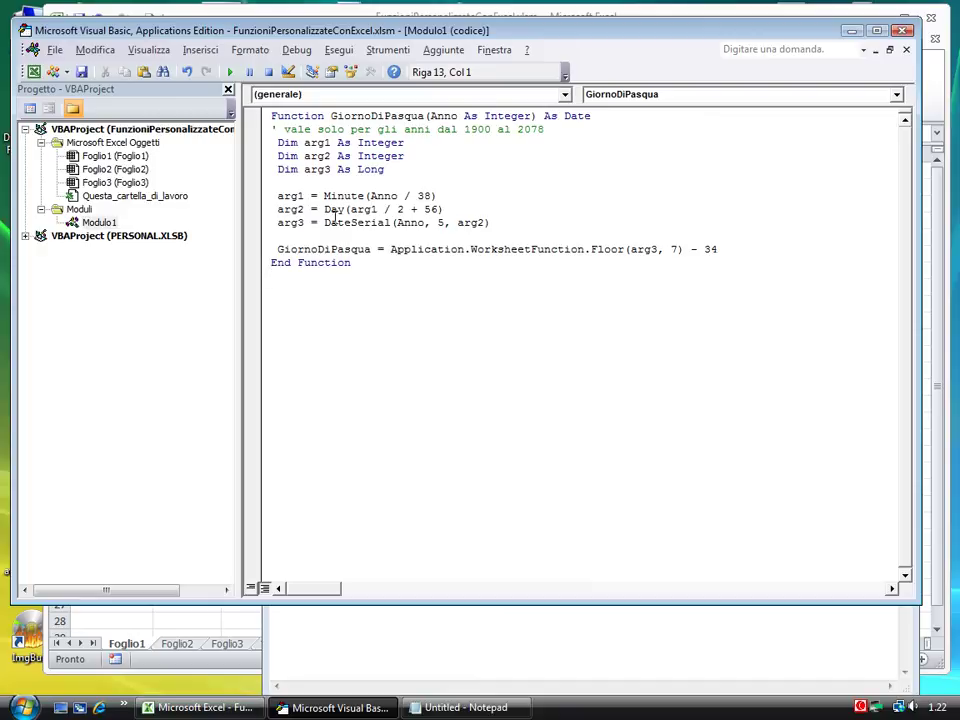
left_click_drag(324, 222, 389, 223)
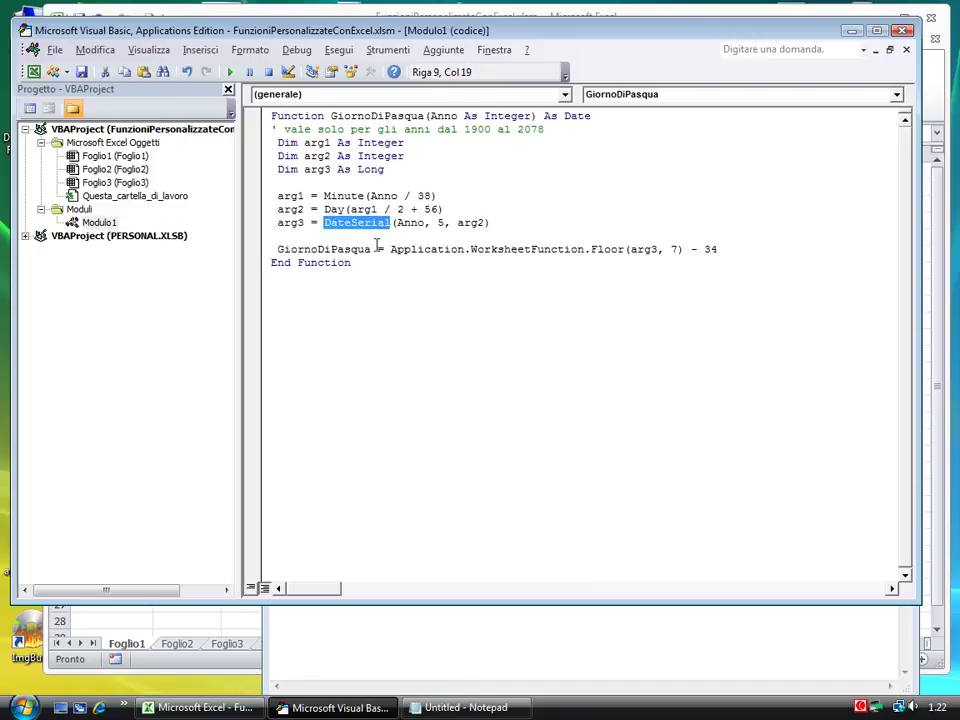
left_click_drag(276, 249, 285, 236)
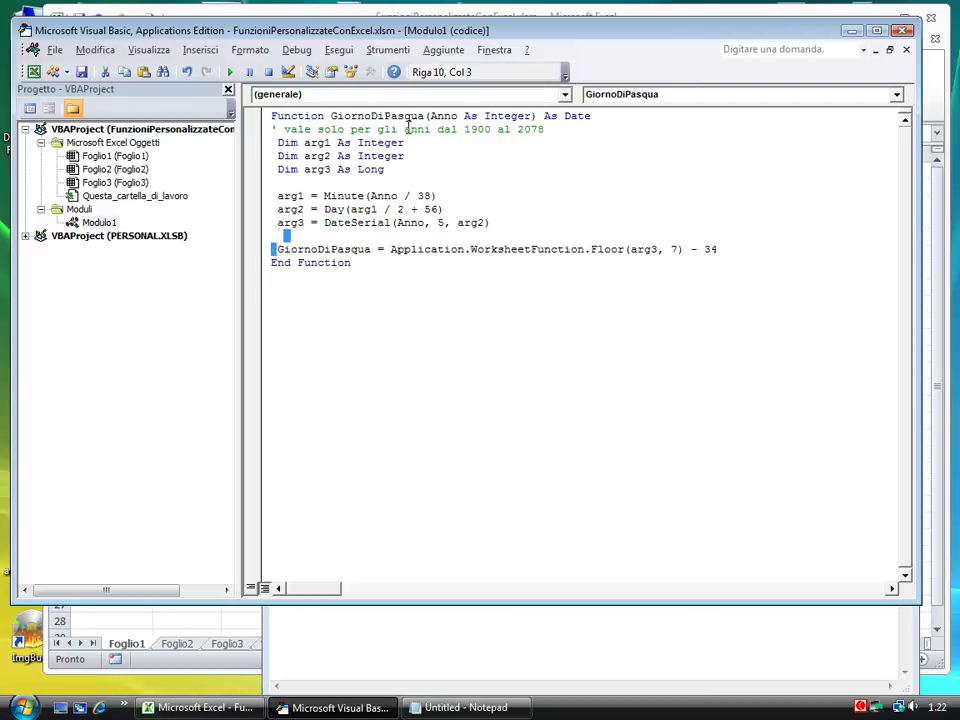
left_click(292, 249)
left_click_drag(276, 249, 371, 249)
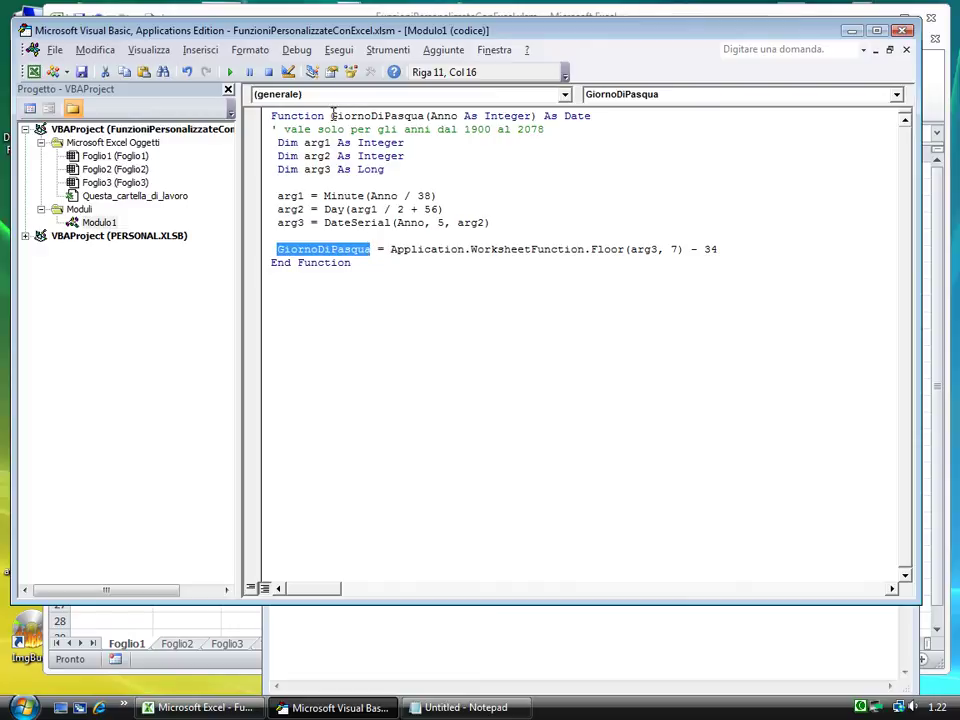
left_click_drag(331, 116, 421, 116)
left_click(318, 222)
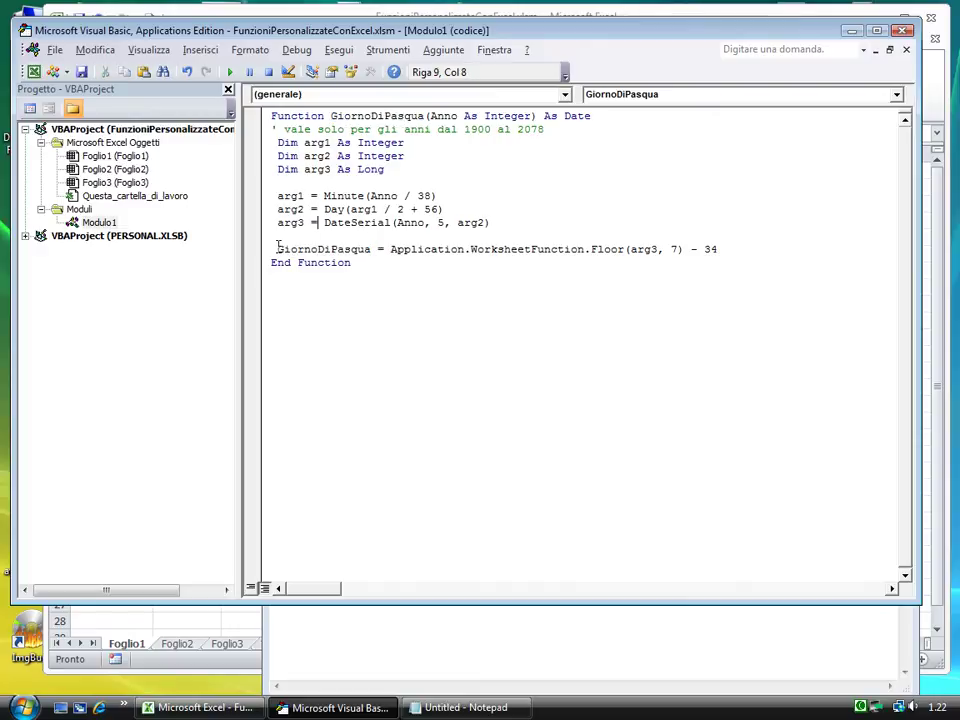
left_click_drag(390, 249, 690, 252)
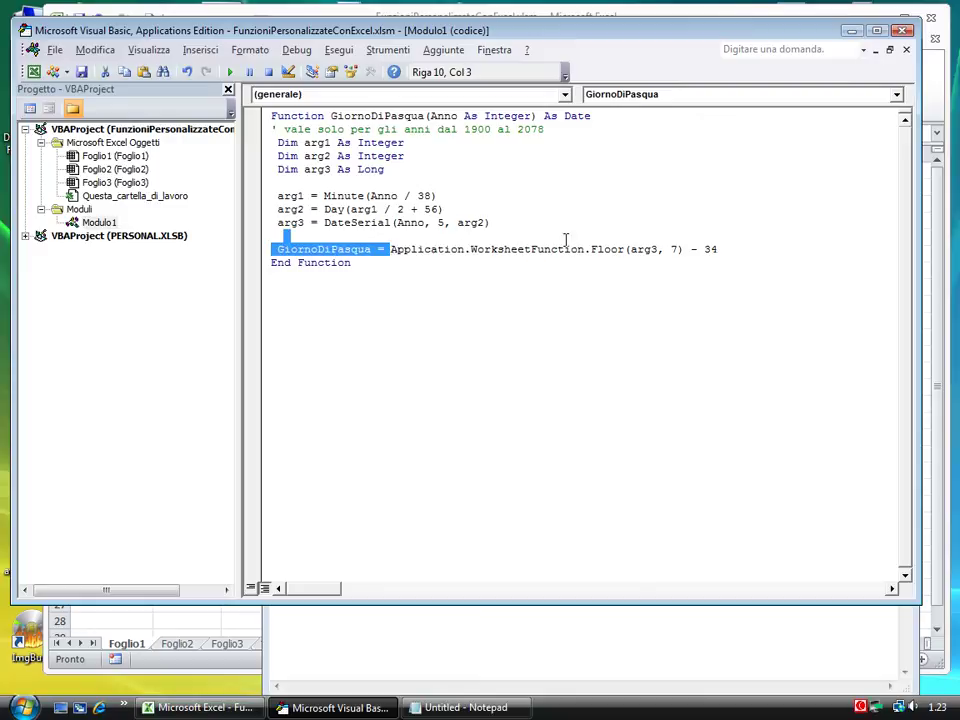
left_click(426, 261)
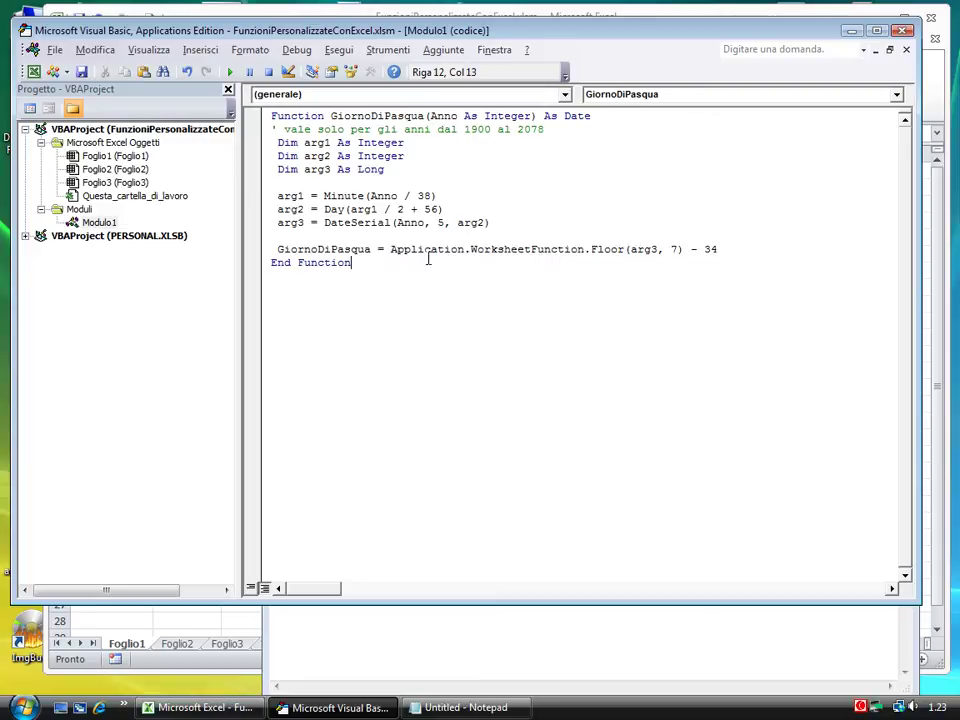
left_click_drag(390, 249, 438, 250)
left_click_drag(466, 250, 625, 249)
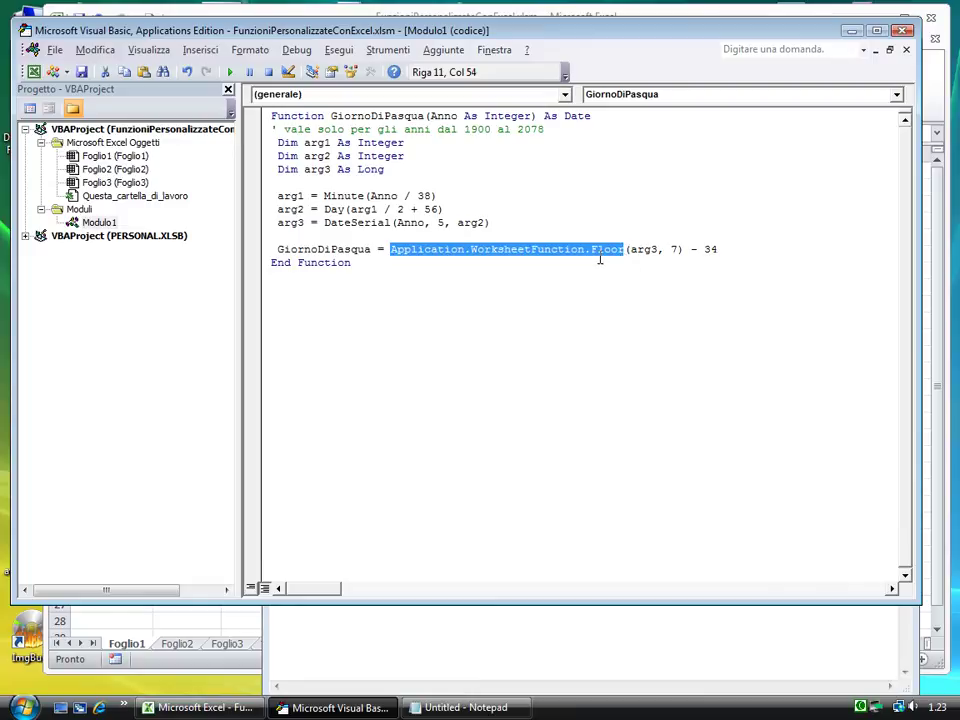
left_click(587, 255)
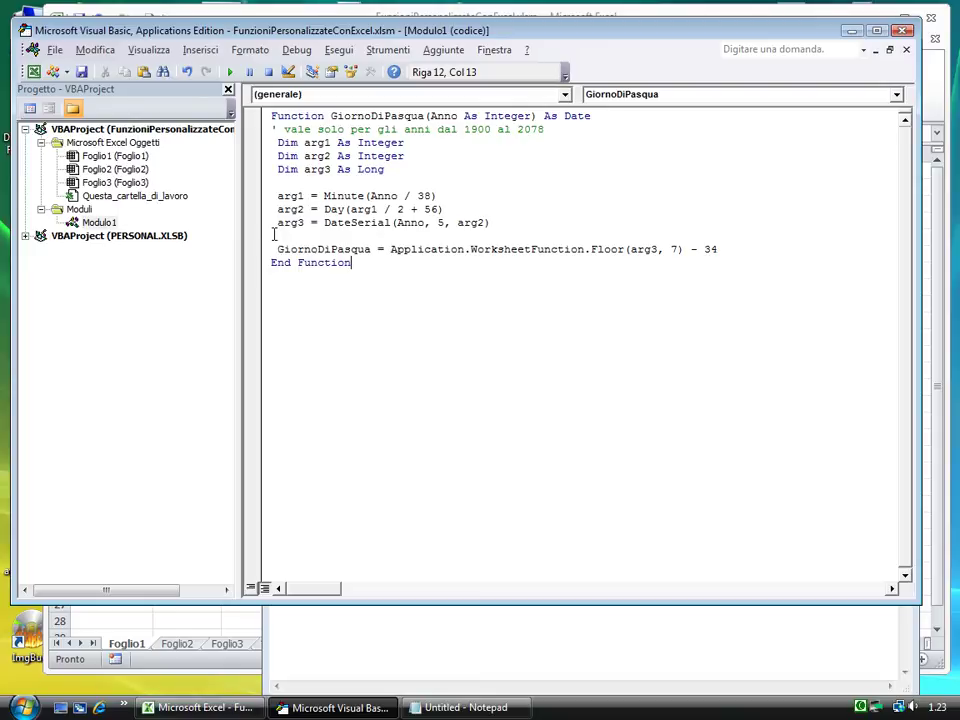
left_click_drag(377, 249, 285, 238)
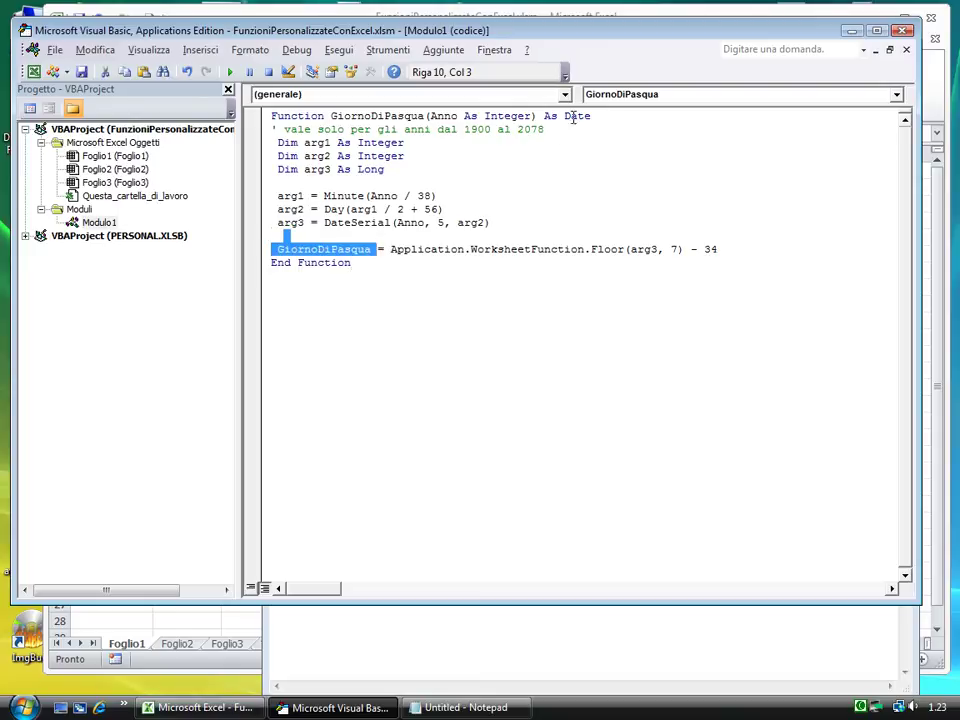
left_click(542, 175)
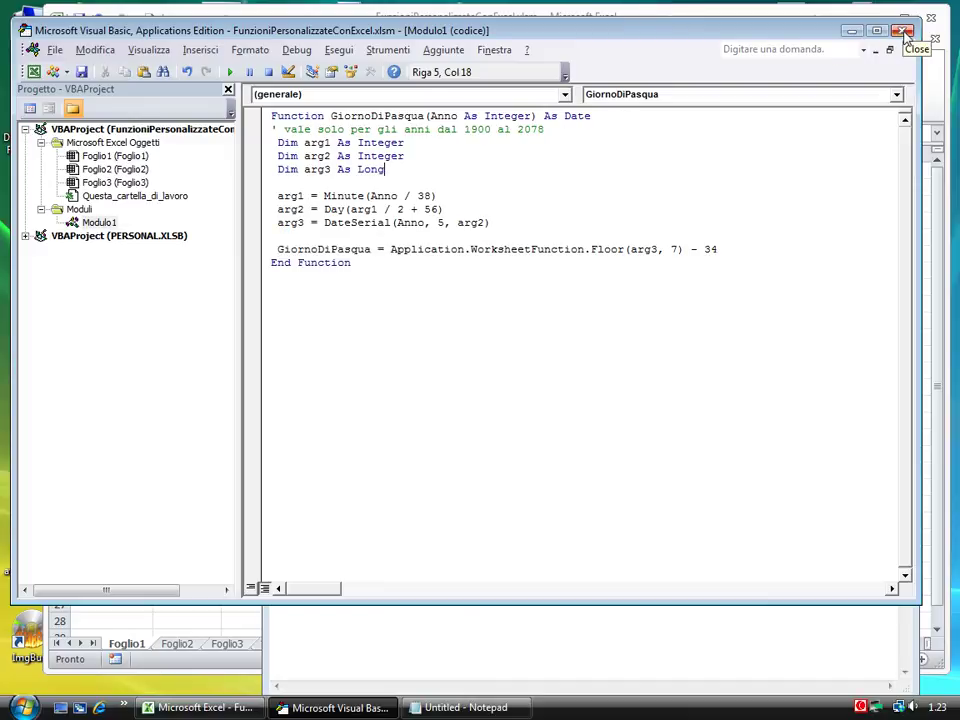
Close the VBA editor, try a =GiornoDiPasqua formula in A1, then cancel it
left_click(905, 33)
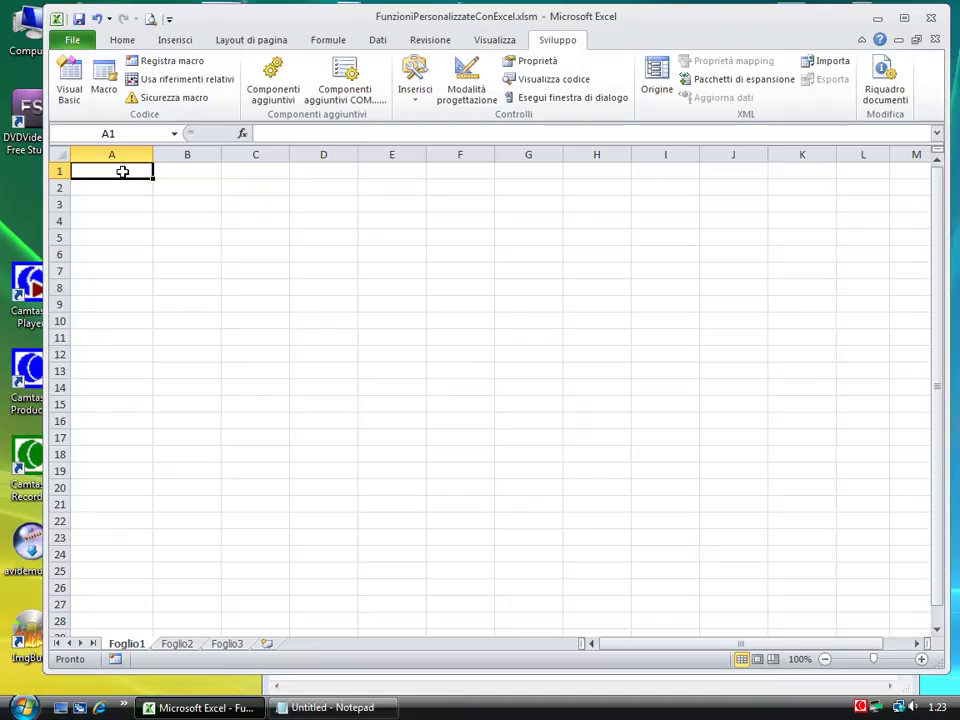
type("=somm")
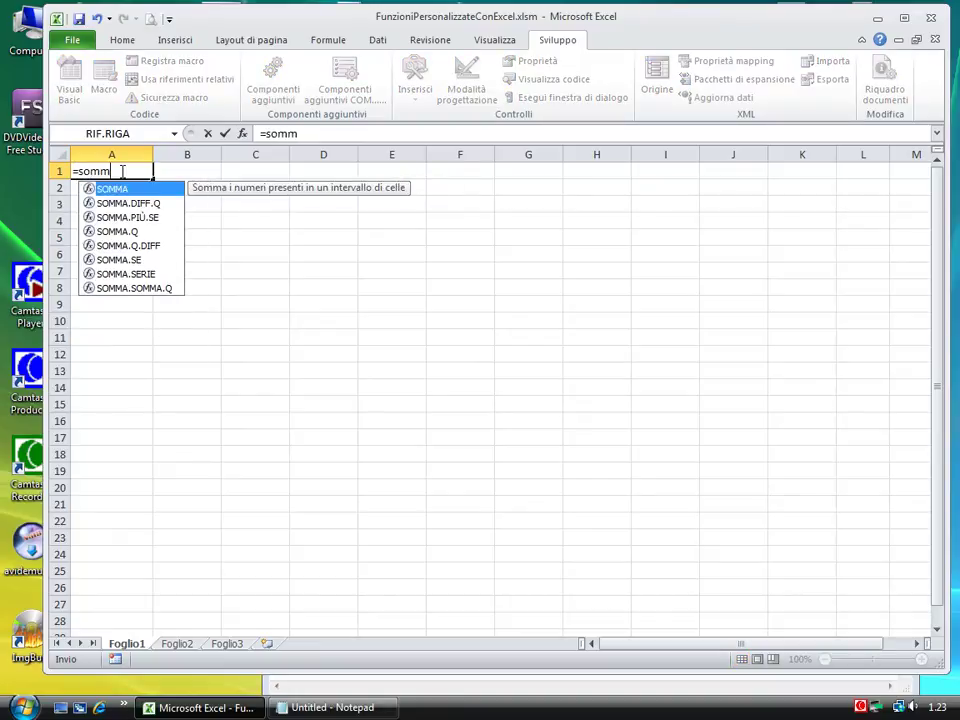
key("BackSpace")
key("BackSpace")
key("BackSpace")
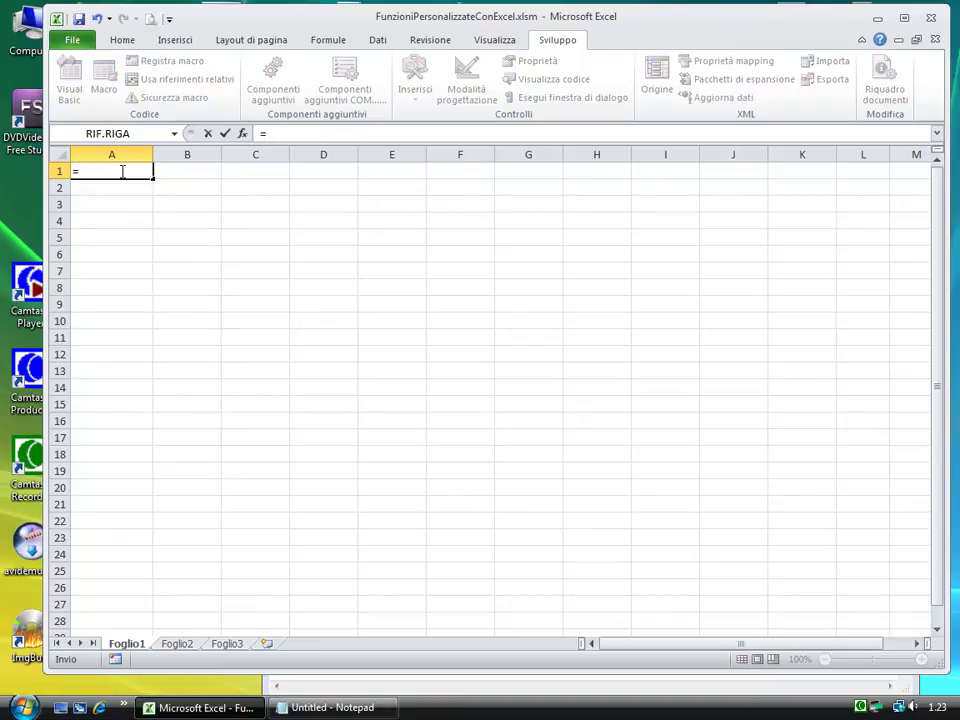
key("BackSpace")
type("=")
type("G")
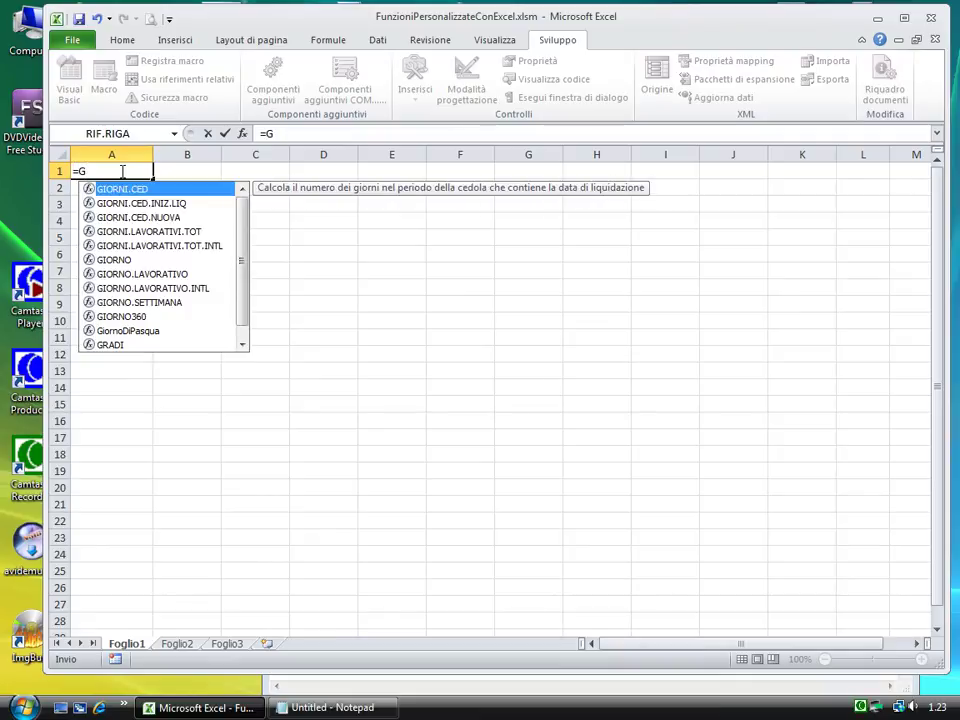
type("iorno")
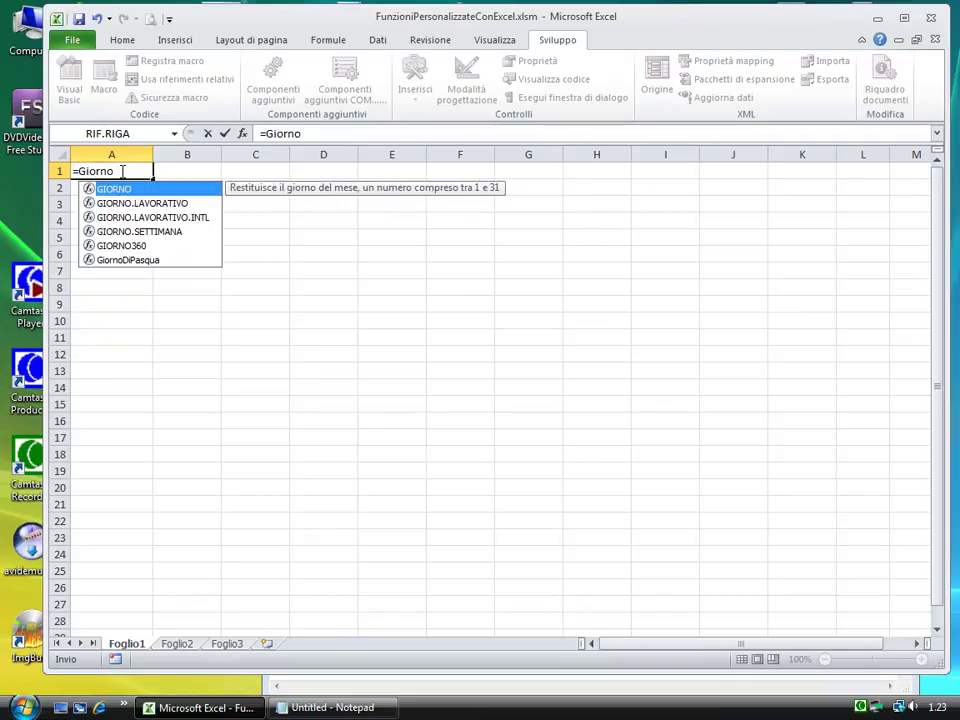
double_click(131, 261)
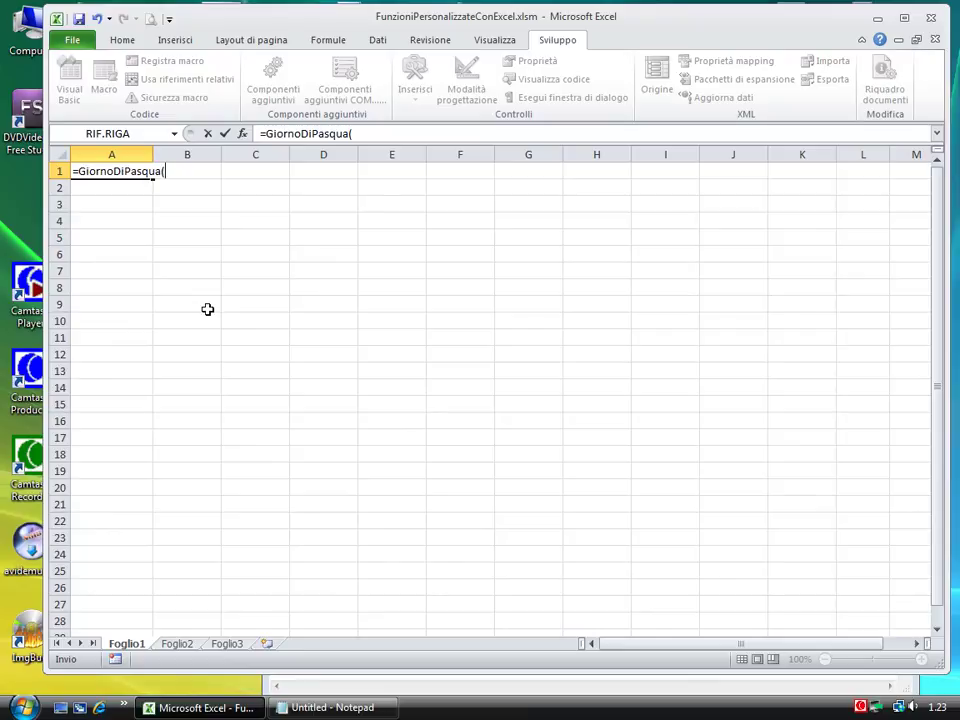
key("Escape")
Enter the year 2013 in cell A1
key("Down")
type("=")
key("BackSpace")
key("Up")
type("2013")
key("Return")
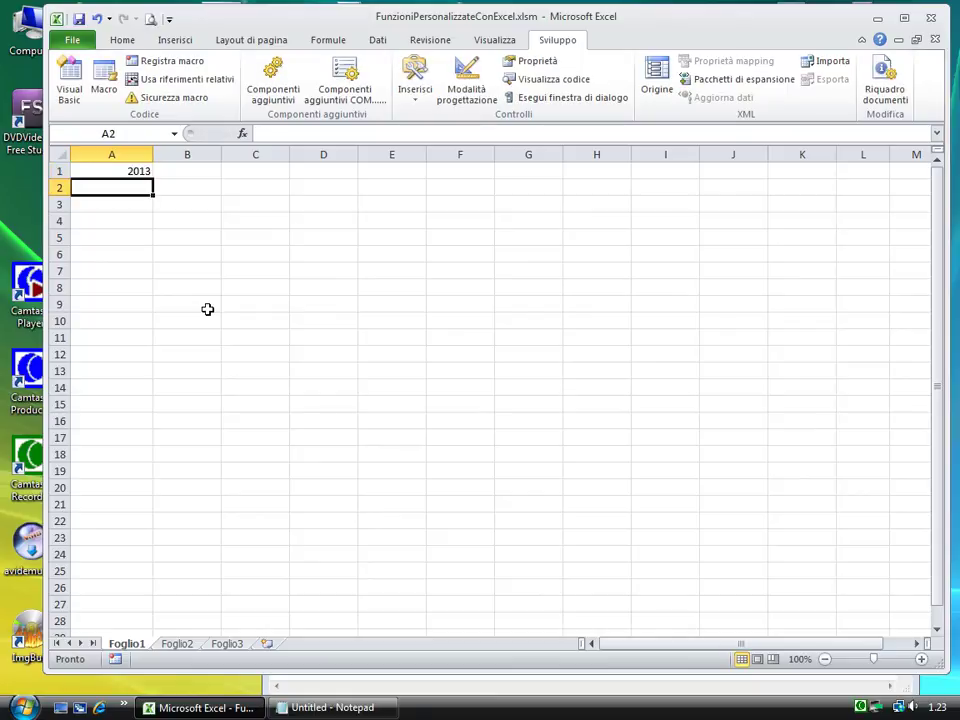
Enter =GiornoDiPasqua(A1) in A2 to get 31/03/2013, then return to A1
type("=")
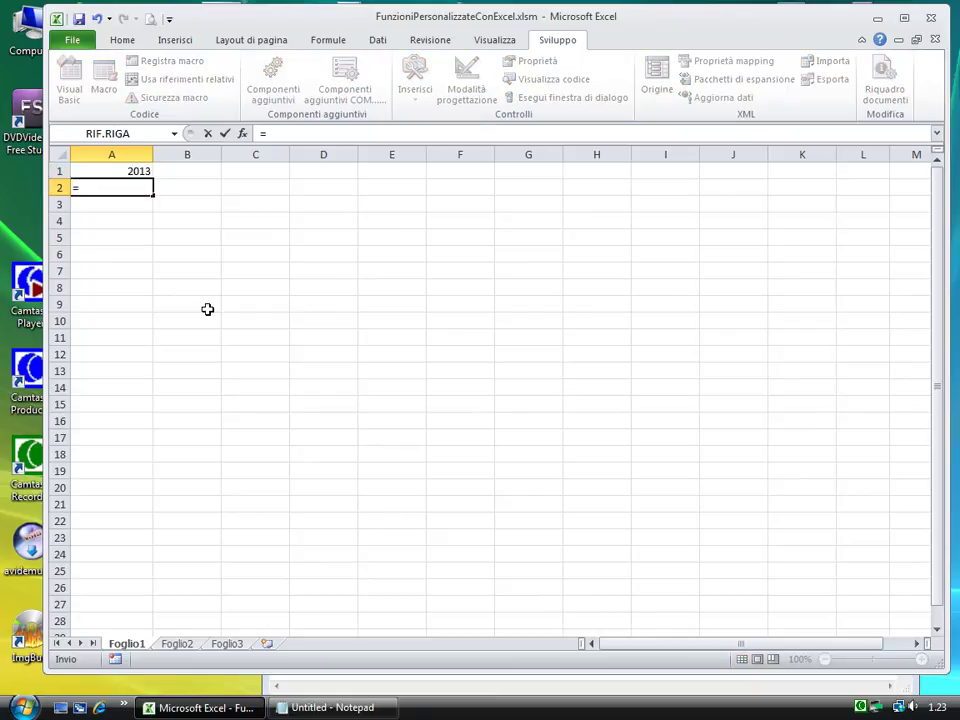
type("Giorno")
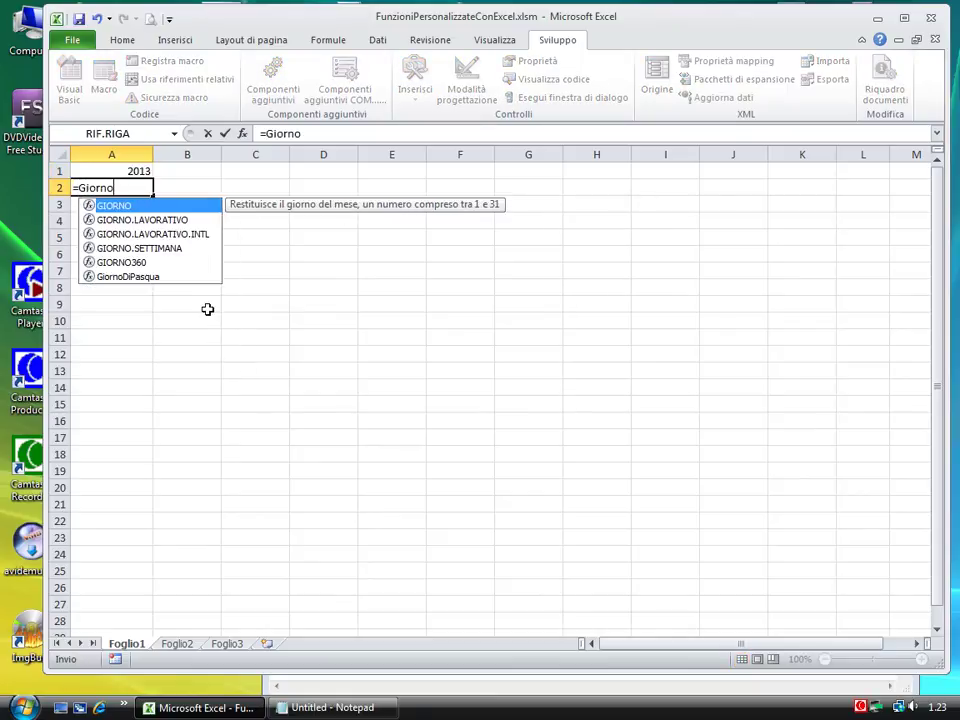
type("DIPasqua")
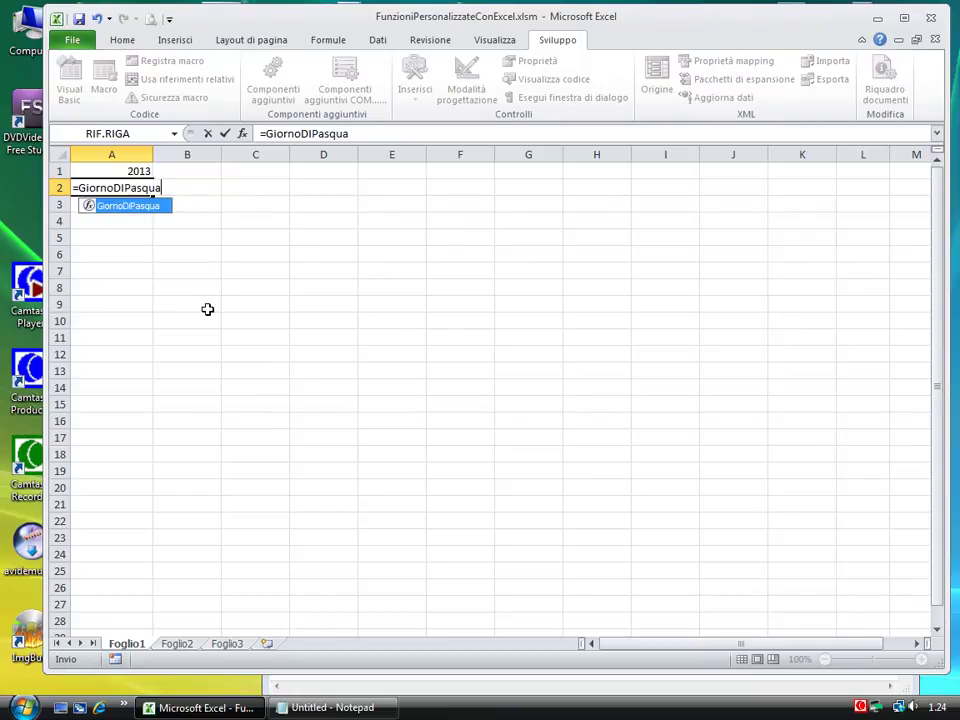
type("(A1")
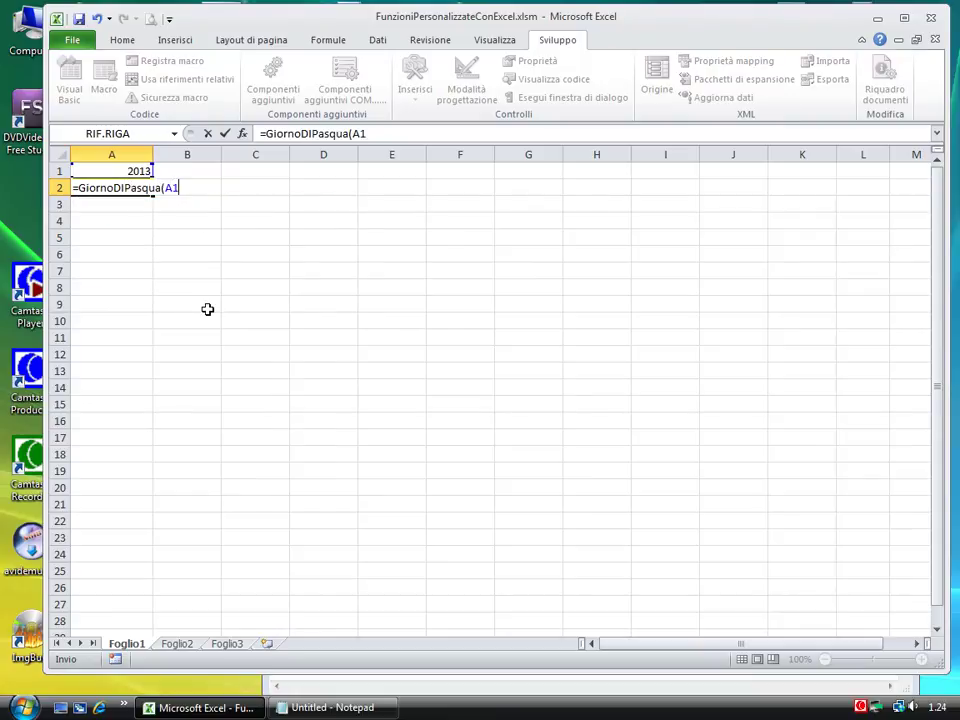
key("Return")
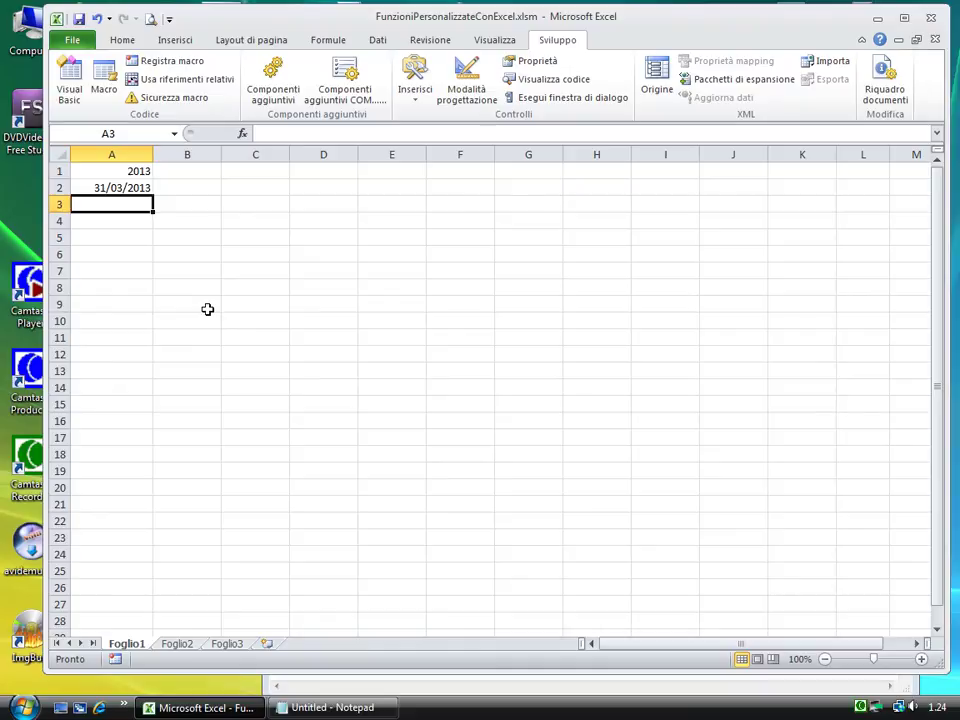
key("Up")
key("Up")
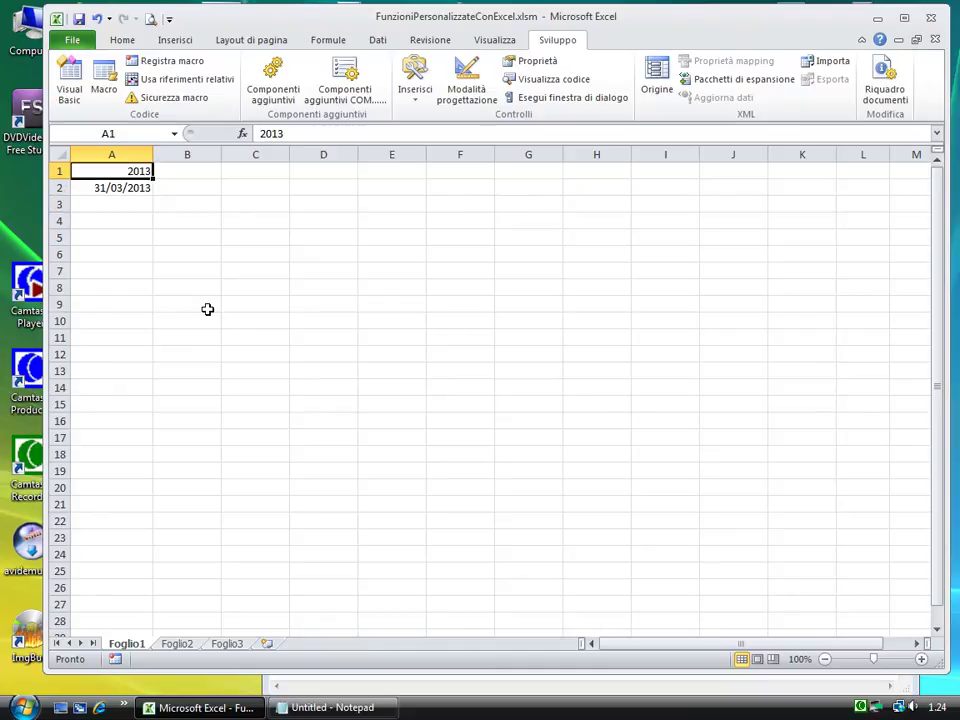
Put =+A1+1 in B1 and copy it across C1:K1 so row 1 runs 2013–2023
key("Right")
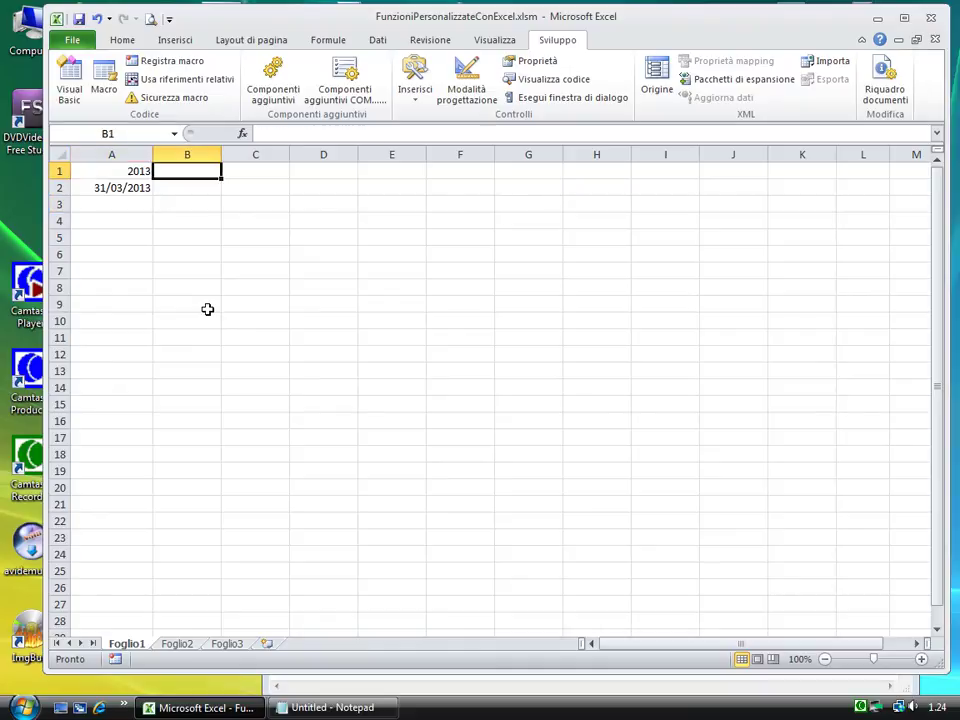
type("+")
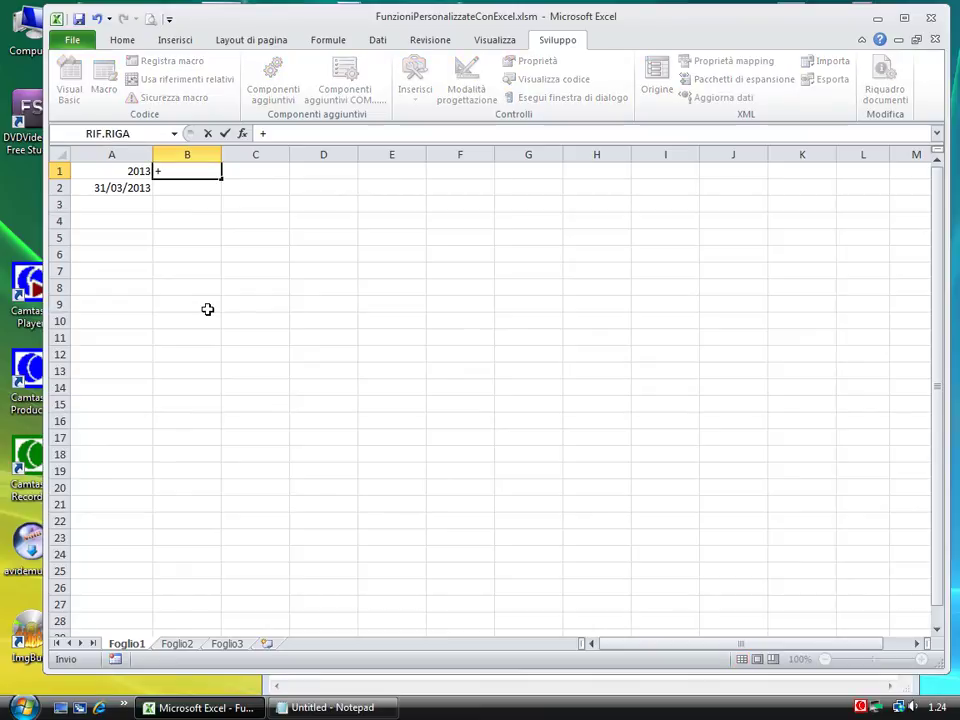
type("A1+1")
key("Return")
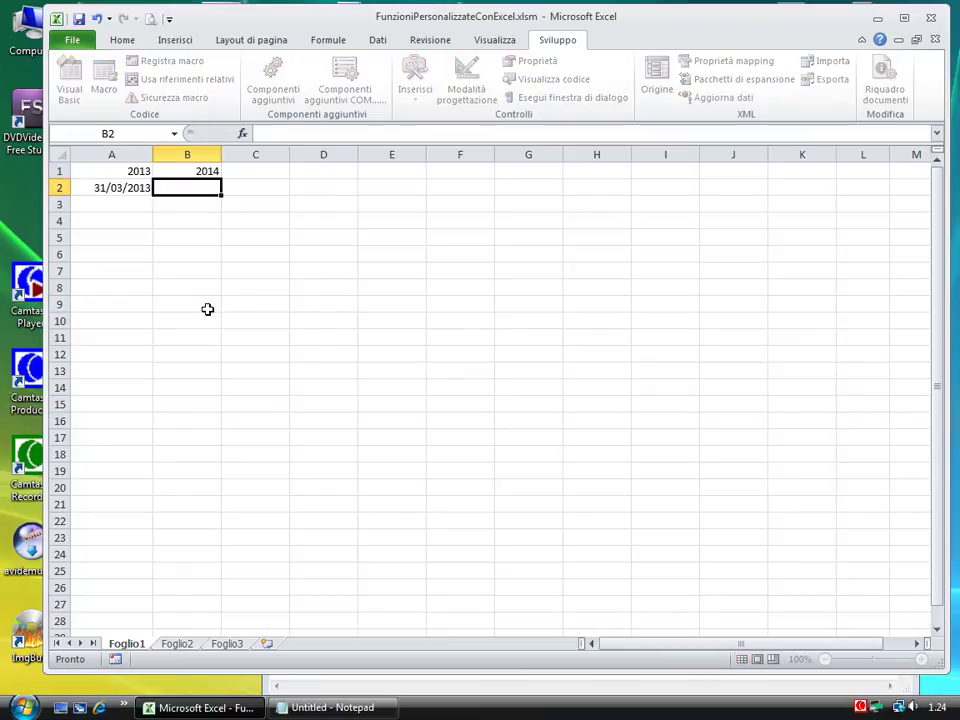
key("Up")
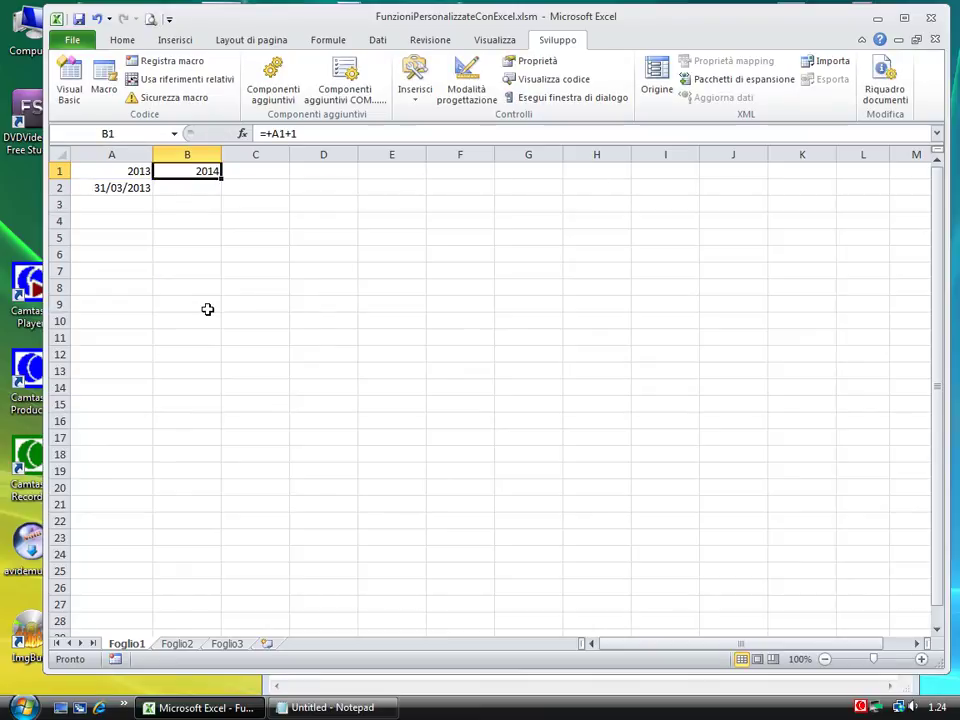
right_click(199, 174)
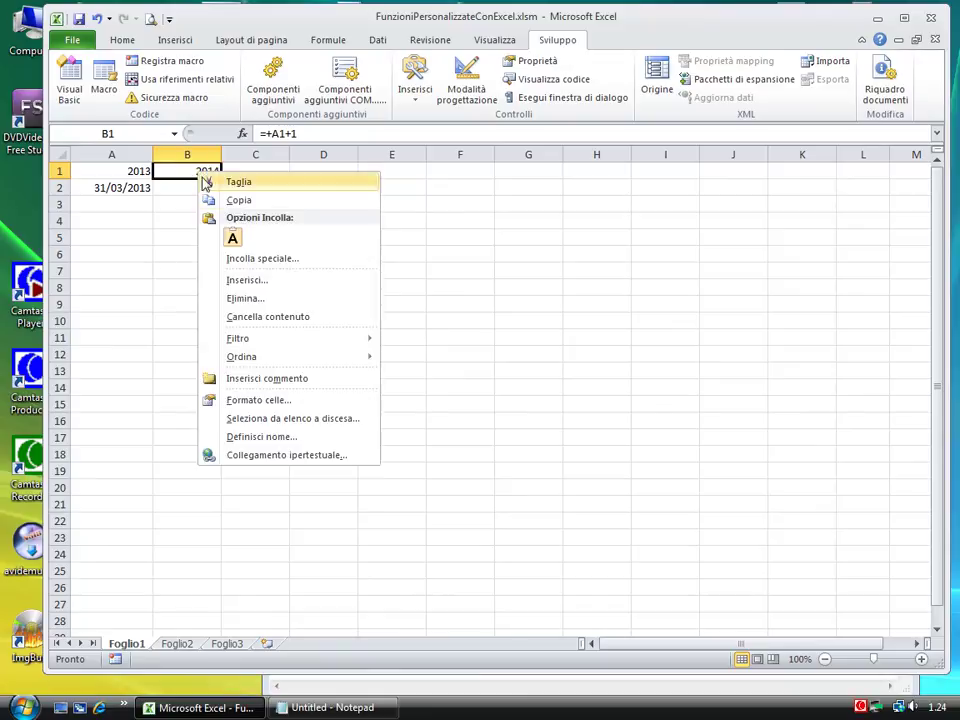
left_click(240, 202)
left_click_drag(240, 171, 780, 167)
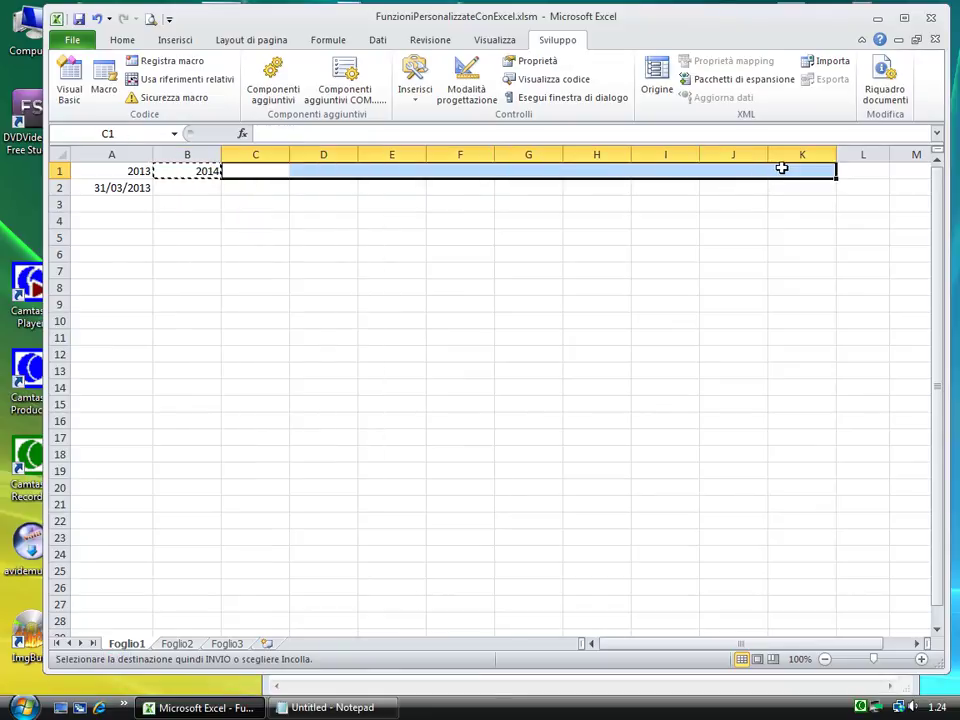
key("ctrl+v")
left_click(711, 242)
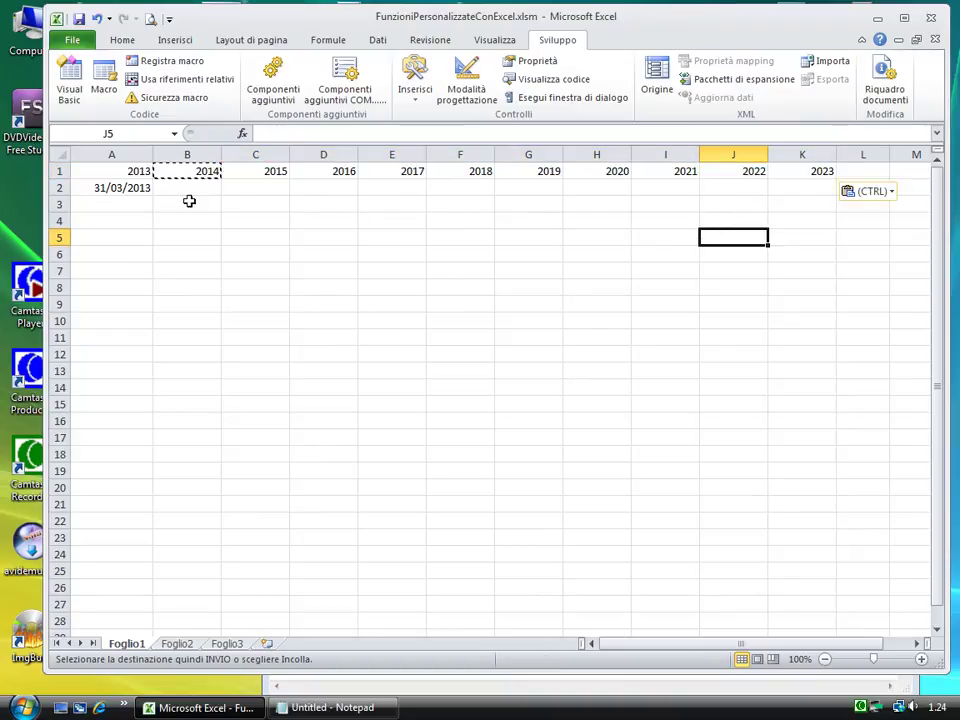
left_click(80, 189)
Copy A2's GiornoDiPasqua formula across B2:K2
right_click(111, 189)
left_click(146, 213)
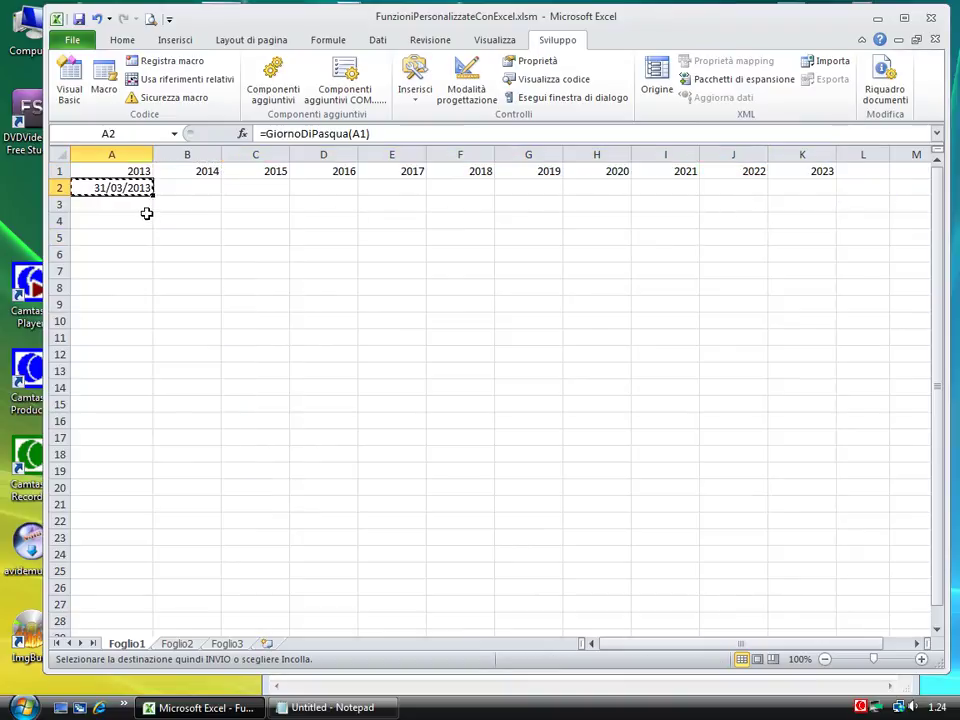
left_click_drag(195, 188, 780, 185)
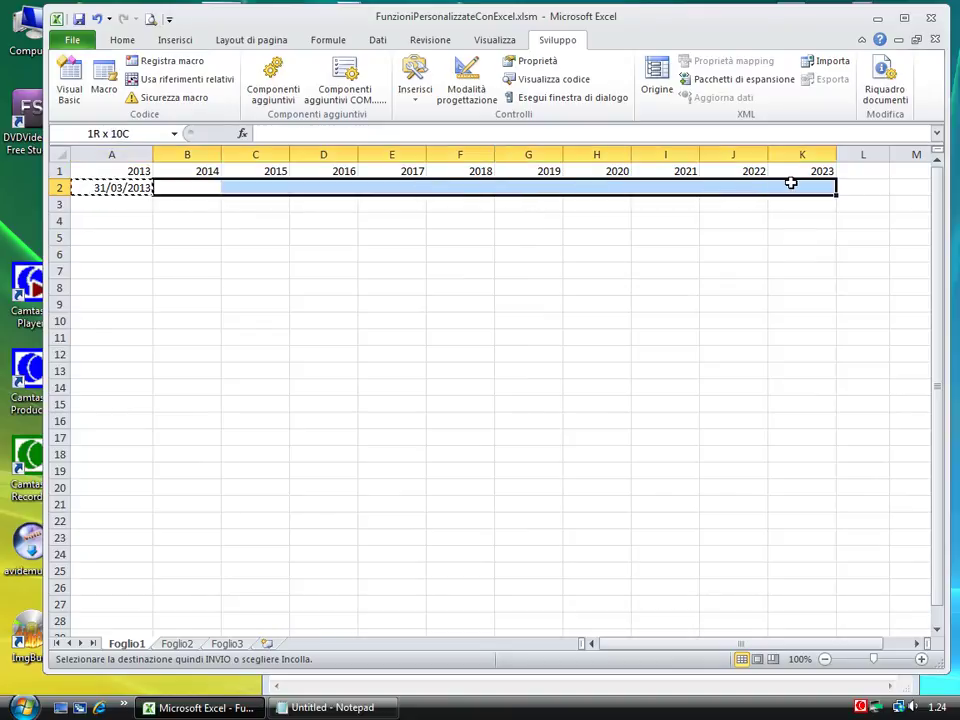
key("ctrl+v")
left_click(597, 271)
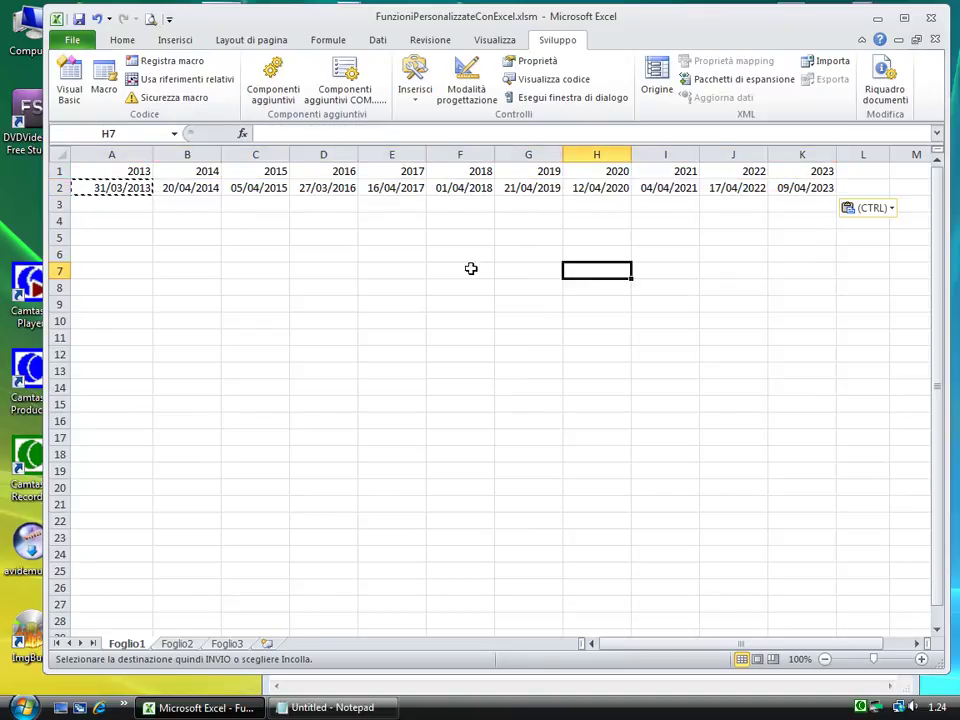
Check the Easter formulas in B2, K2 and A2, then select B3
left_click(192, 189)
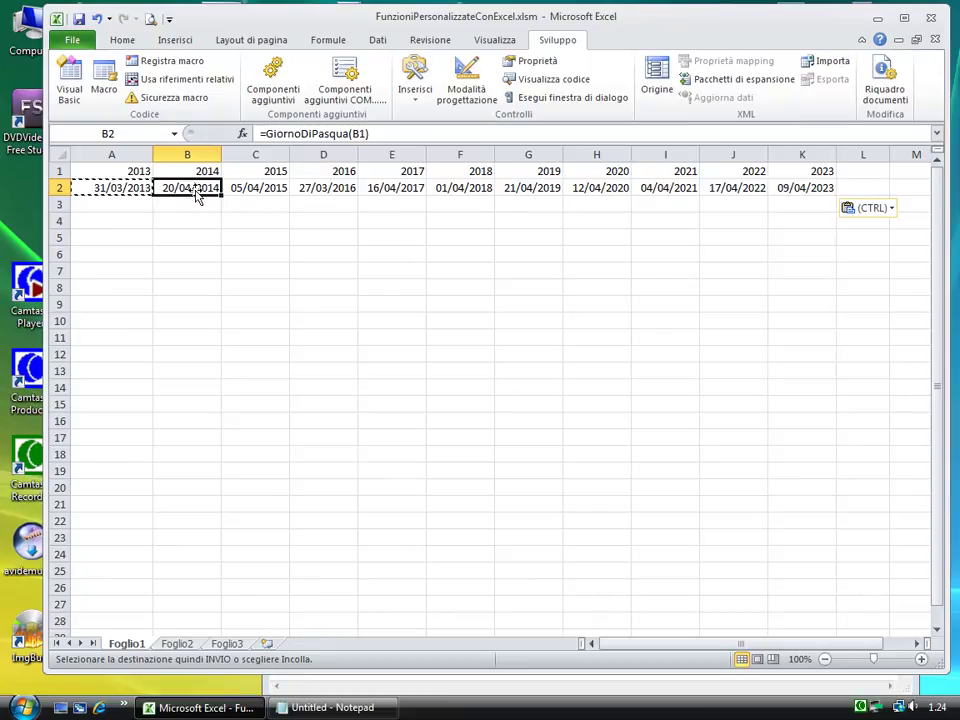
left_click(813, 188)
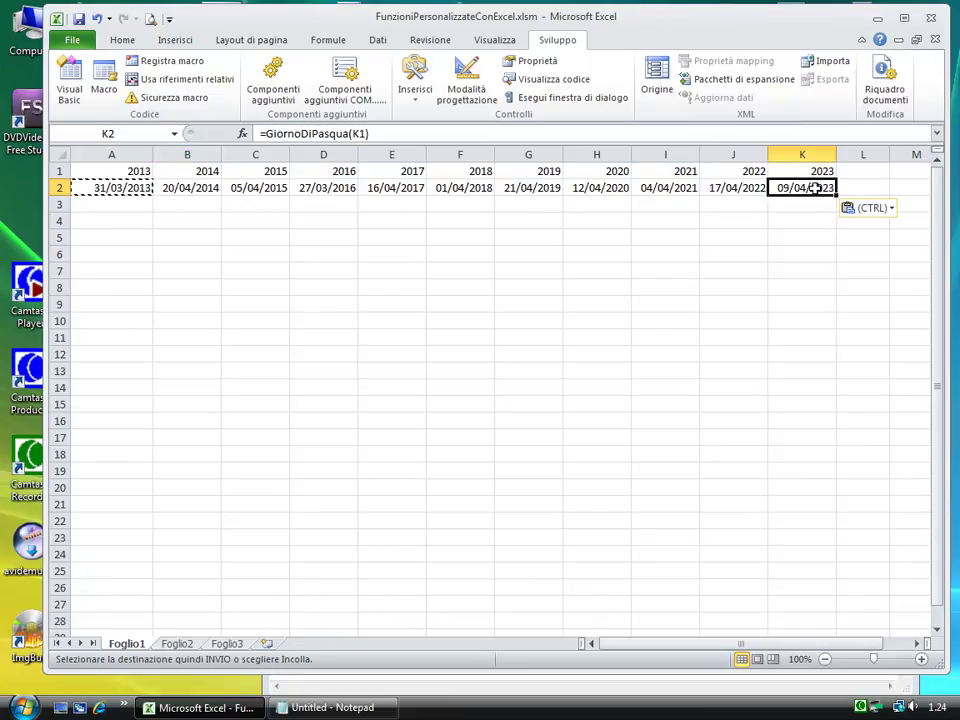
left_click(123, 206)
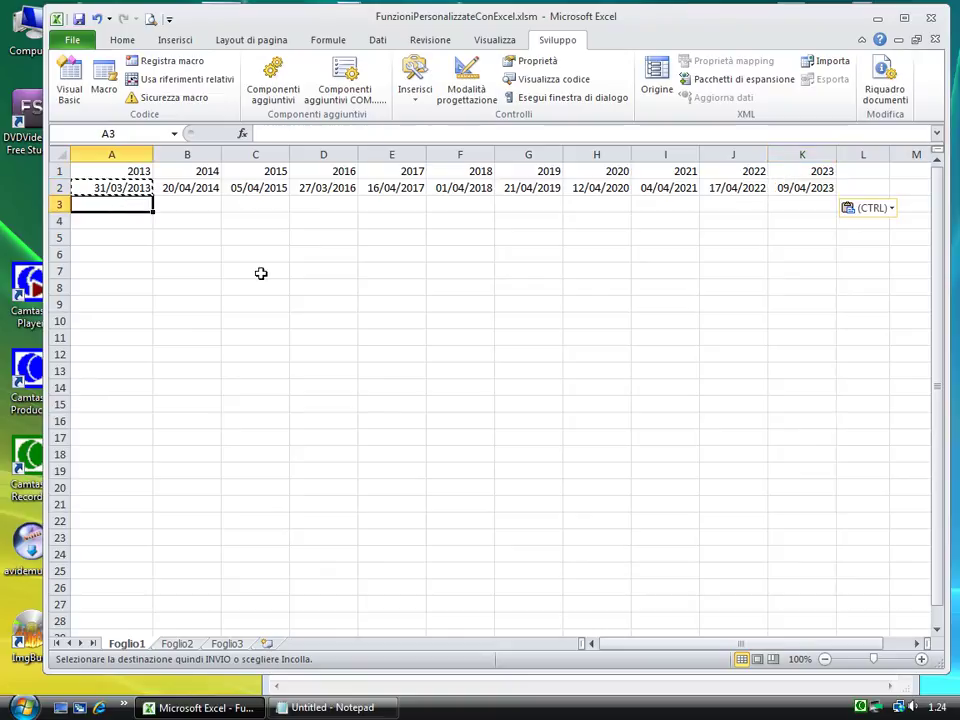
left_click(135, 188)
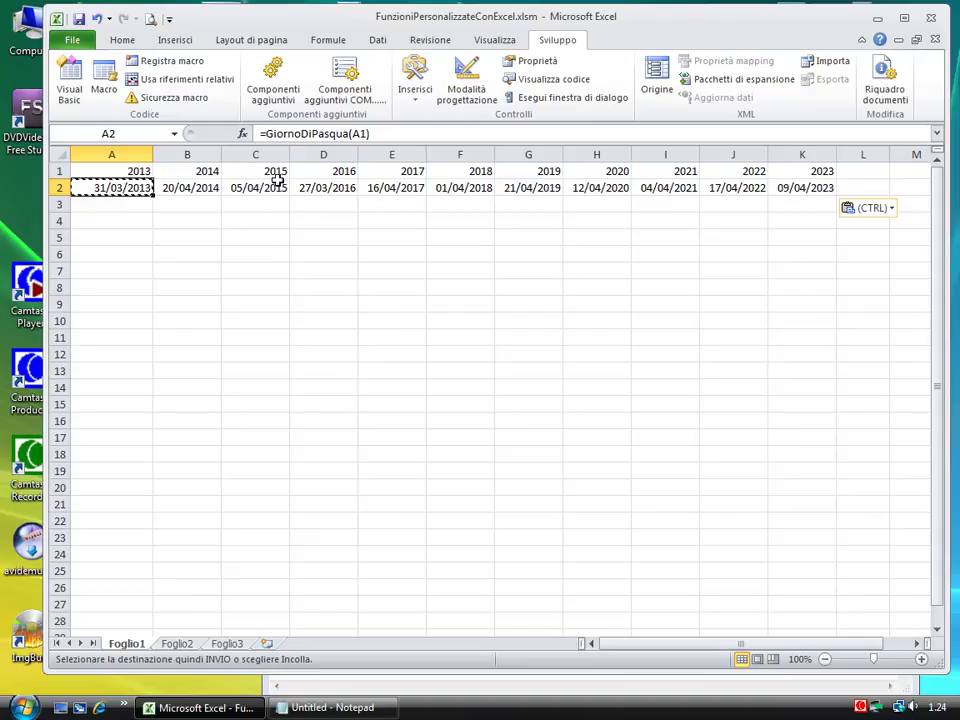
left_click(186, 203)
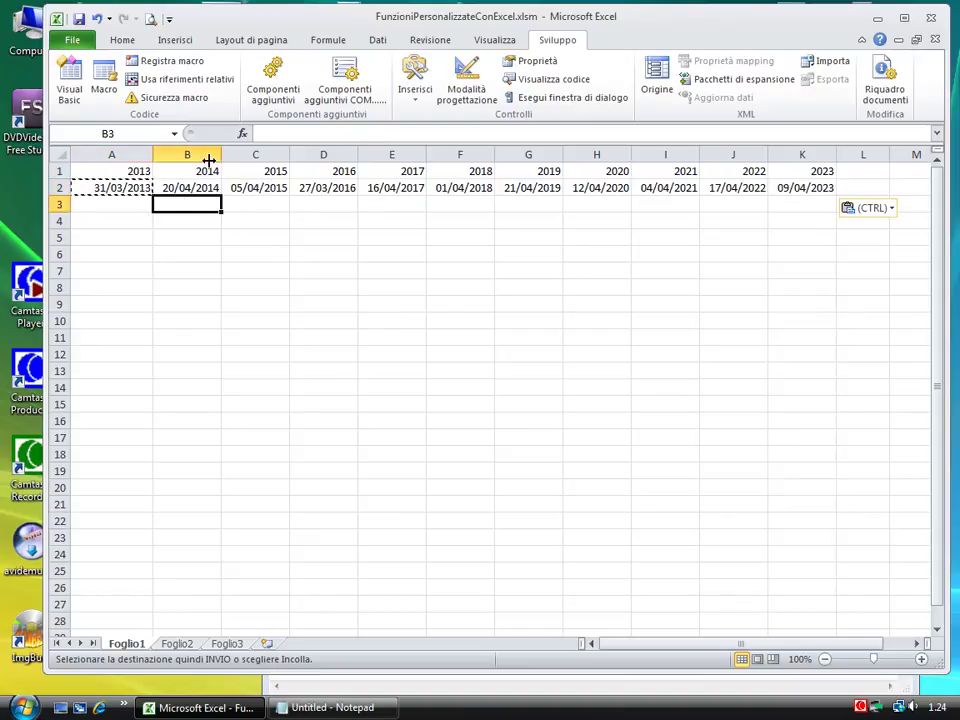
Find GiornoDiPasqua under Tutte in Insert Function, cancel, then show the File info page
left_click(328, 40)
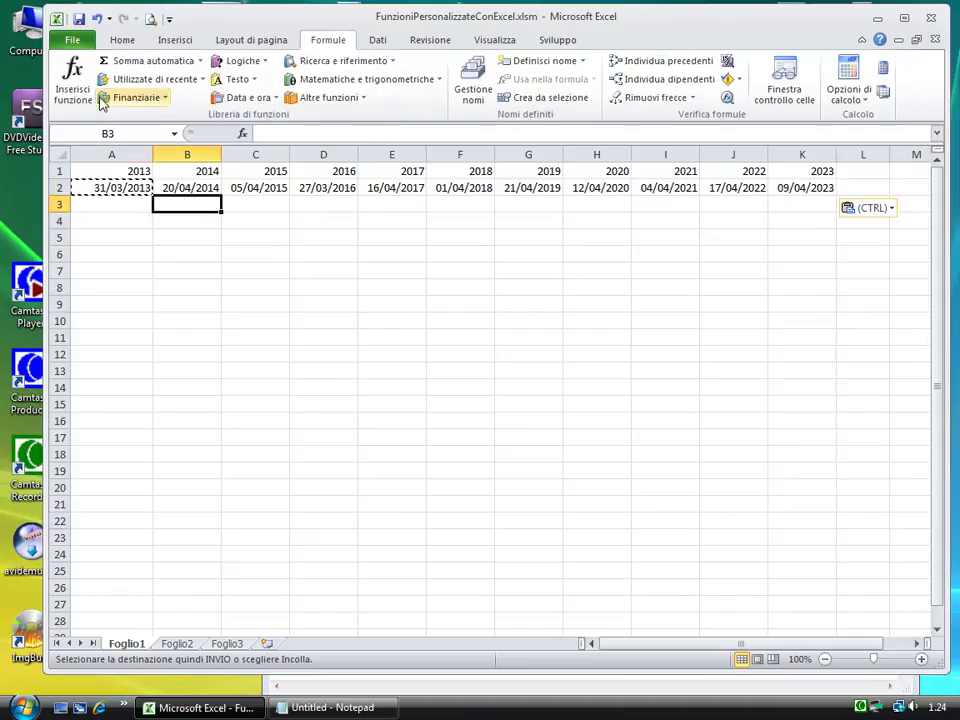
left_click(84, 98)
left_click(617, 305)
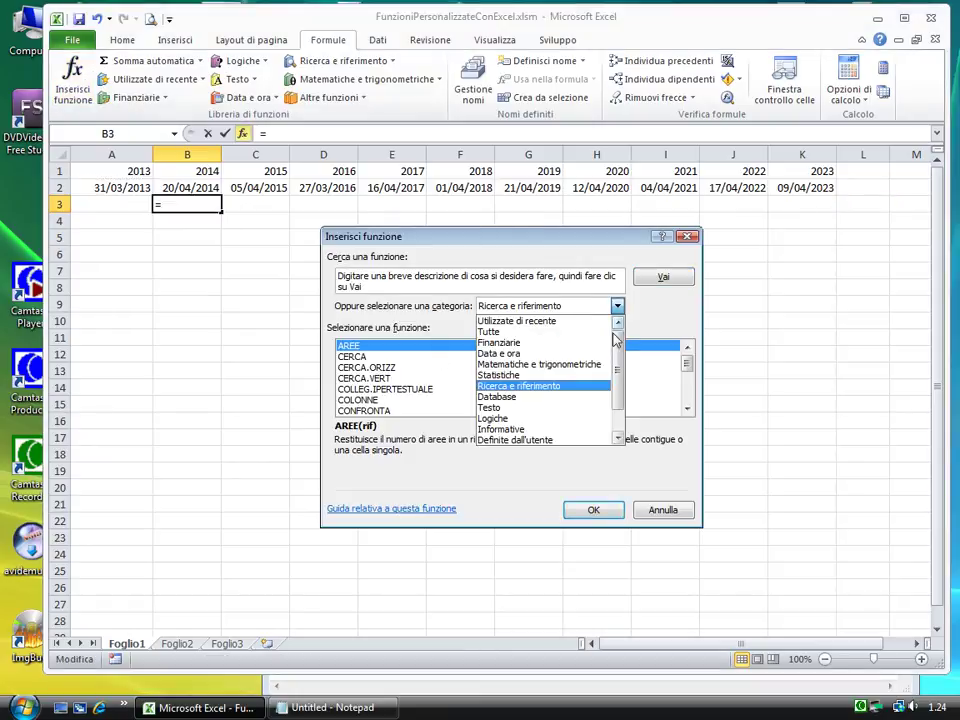
left_click(529, 333)
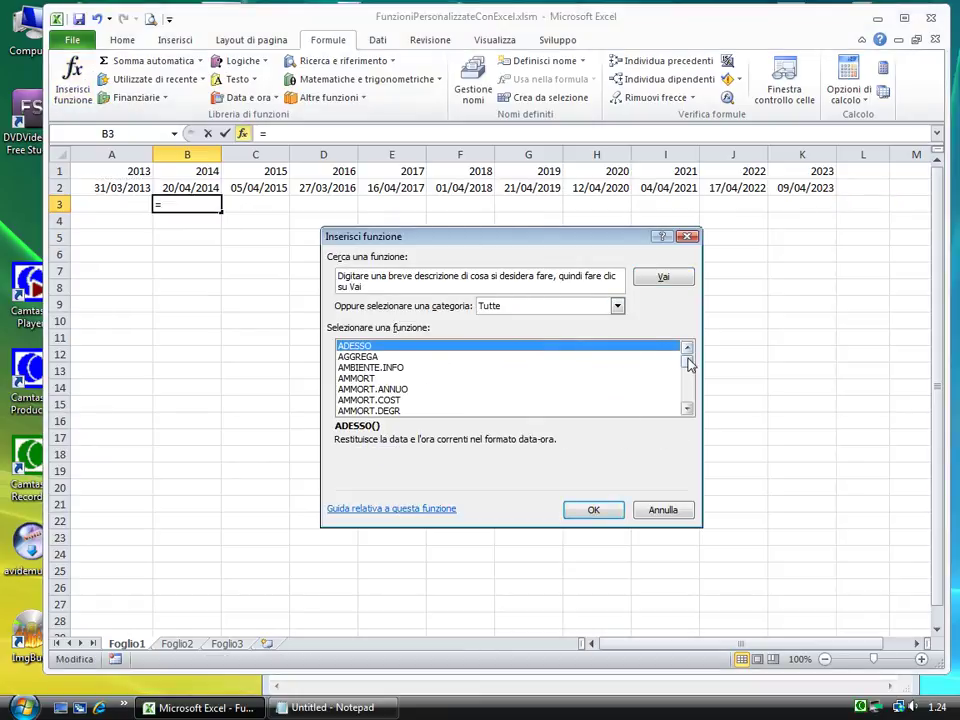
scroll(687, 386, "down", 4)
scroll(688, 387, "down", 2)
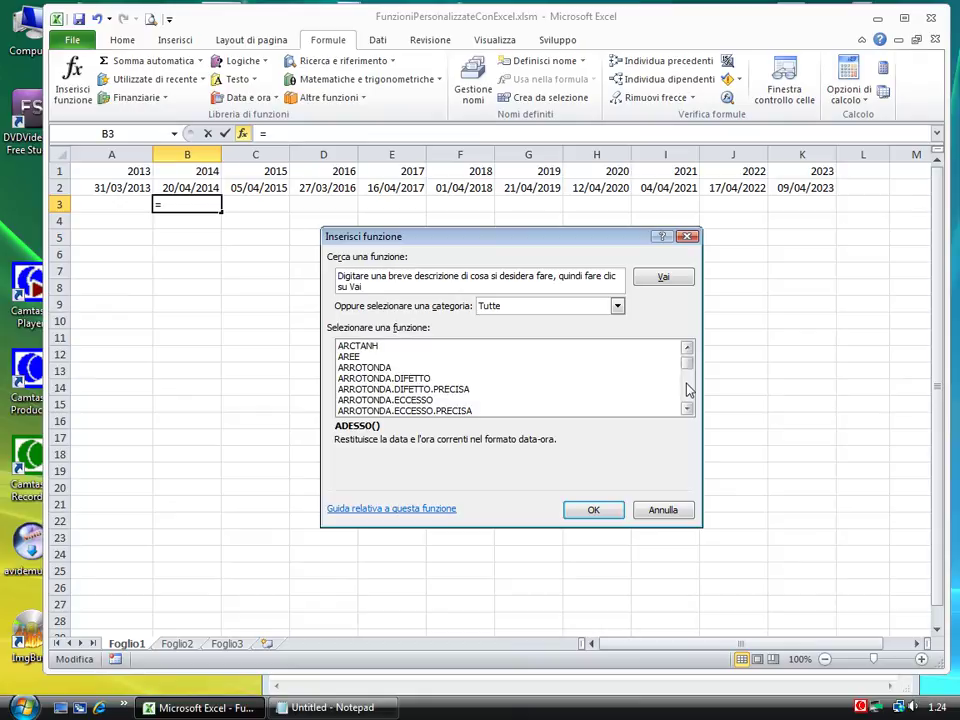
scroll(687, 392, "down", 10)
scroll(687, 392, "down", 12)
scroll(688, 392, "down", 2)
scroll(687, 392, "down", 13)
scroll(688, 392, "down", 7)
scroll(688, 392, "down", 13)
scroll(687, 390, "down", 15)
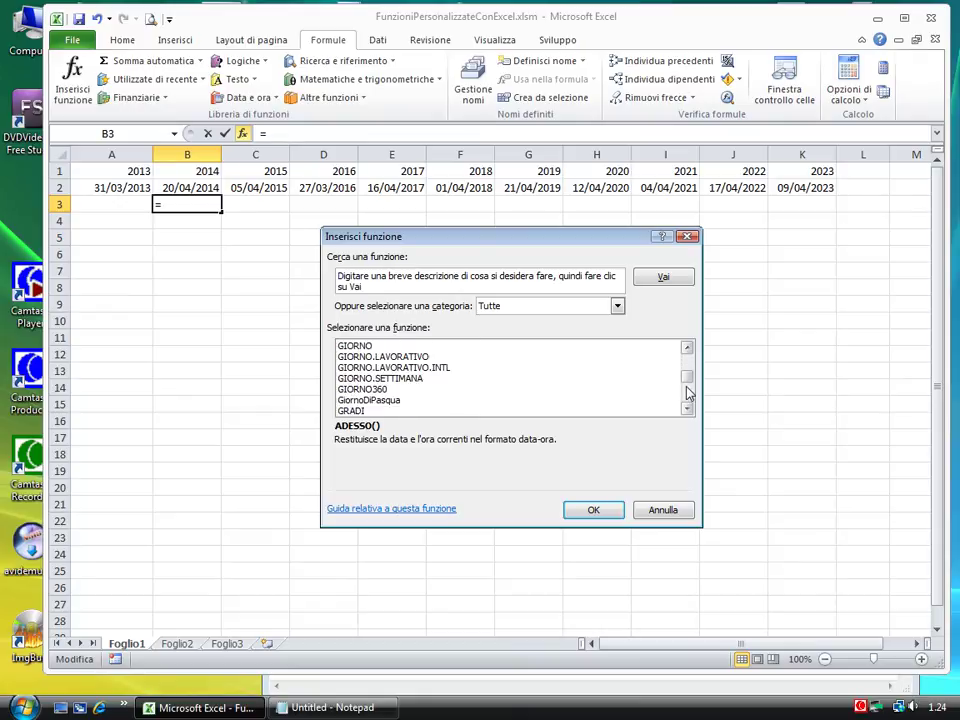
left_click(400, 401)
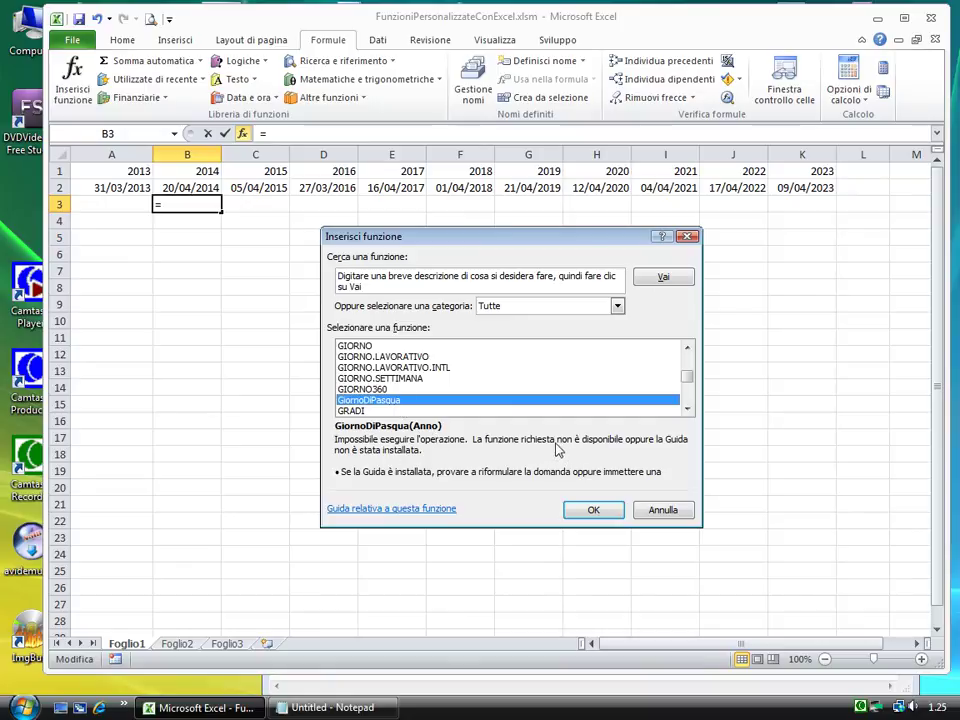
left_click(663, 511)
left_click(365, 236)
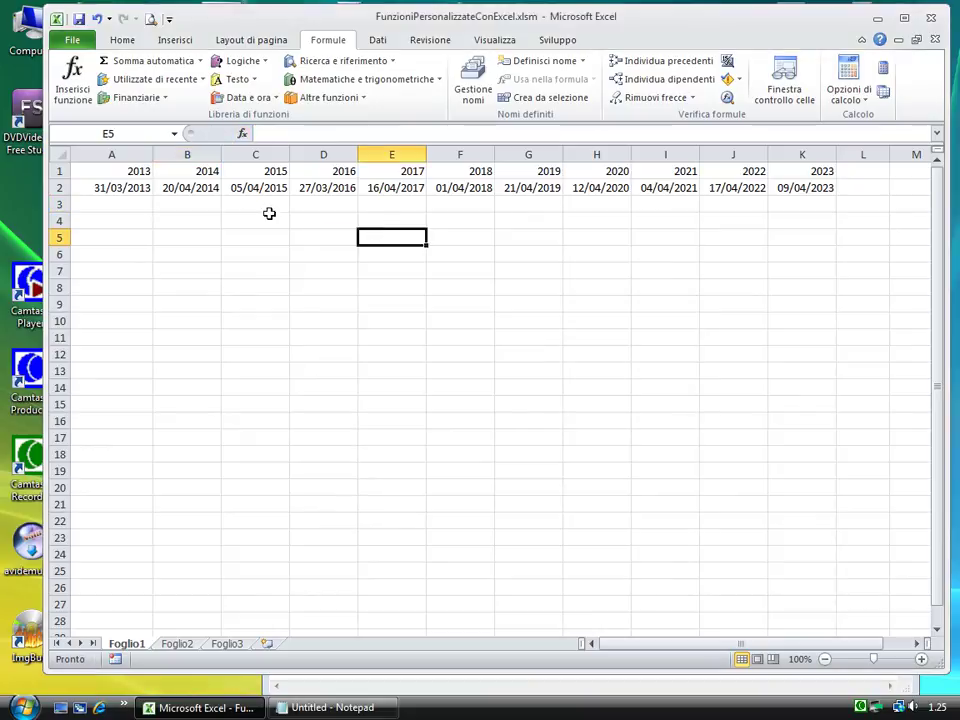
left_click(68, 40)
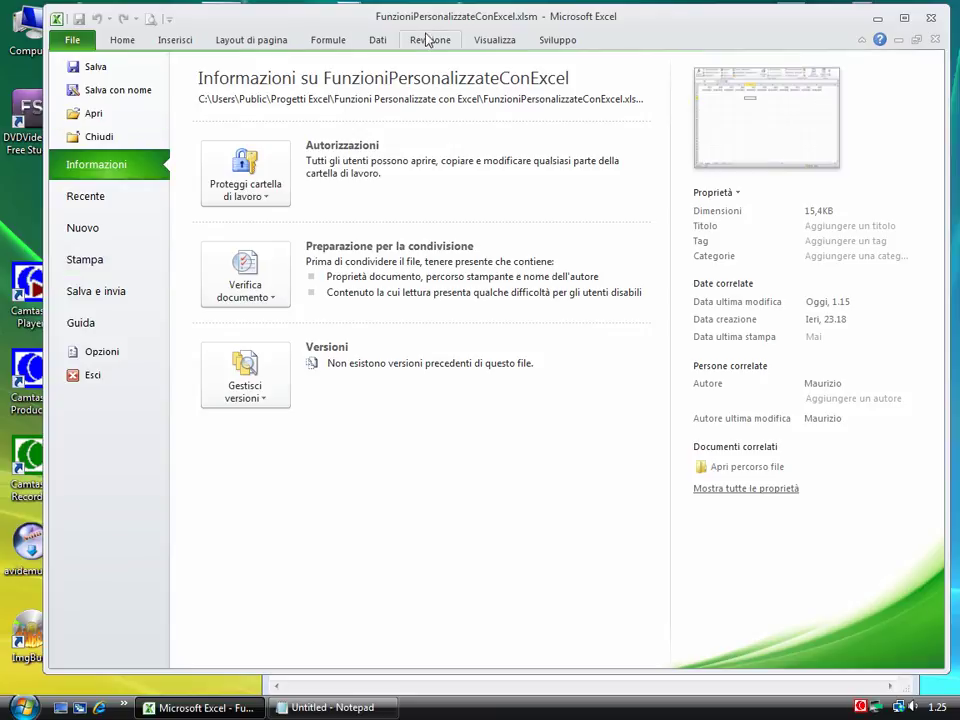
Reopen the VBA editor and declare Function Bisestile(Anno As Integer) As Boolean below End Function
left_click(557, 40)
left_click(62, 75)
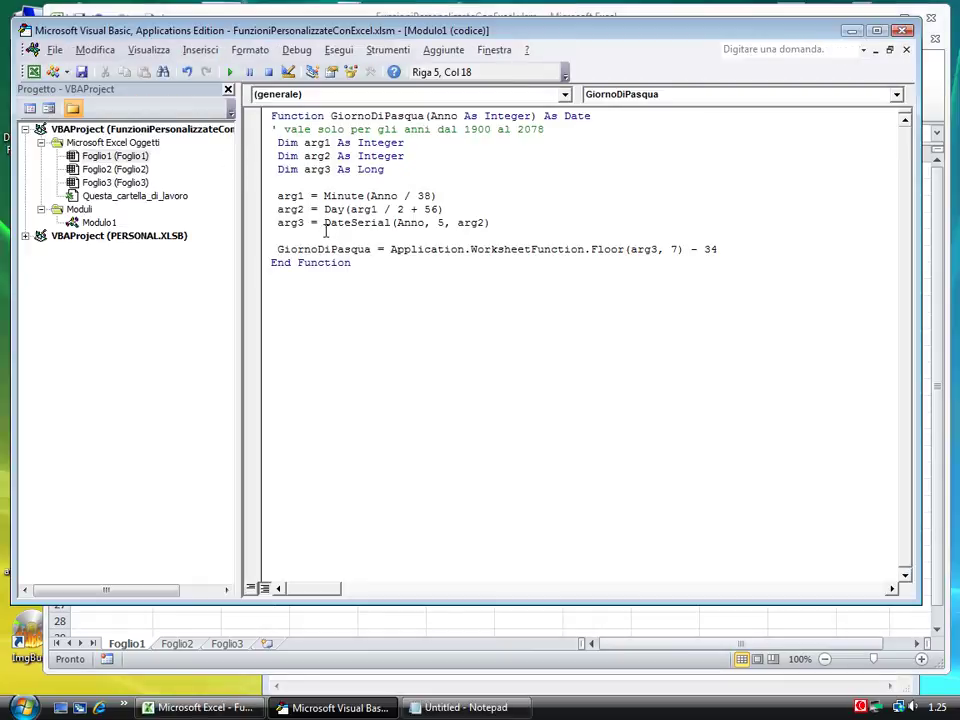
left_click(298, 279)
type("fUNCT")
key("BackSpace")
key("BackSpace")
key("BackSpace")
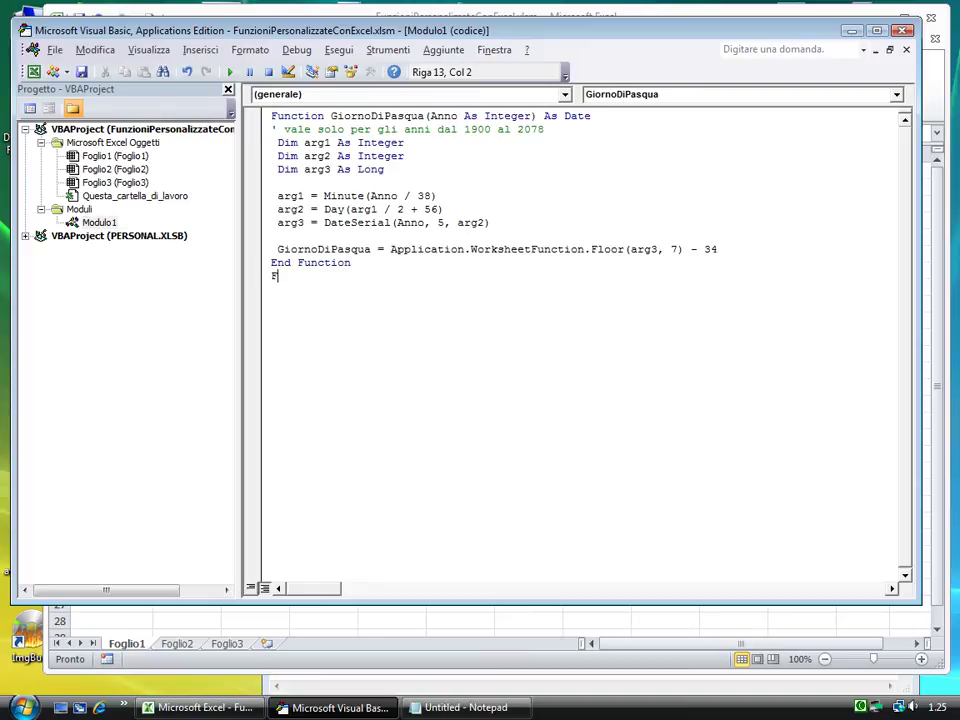
type("ction Bisestile(")
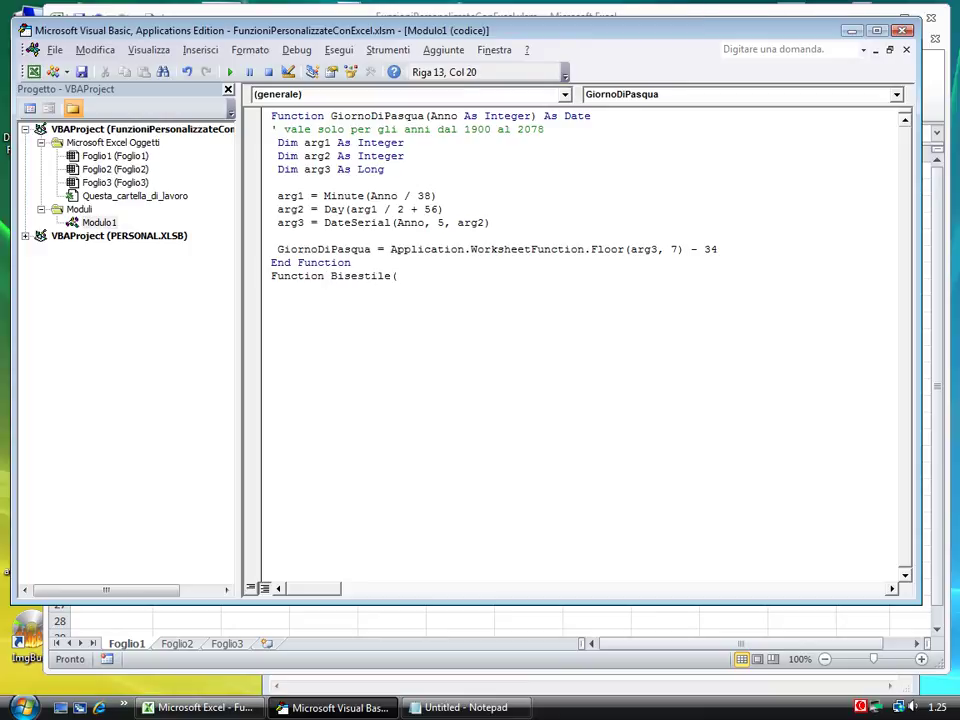
type("Anno ")
type("as in")
type("eger) ")
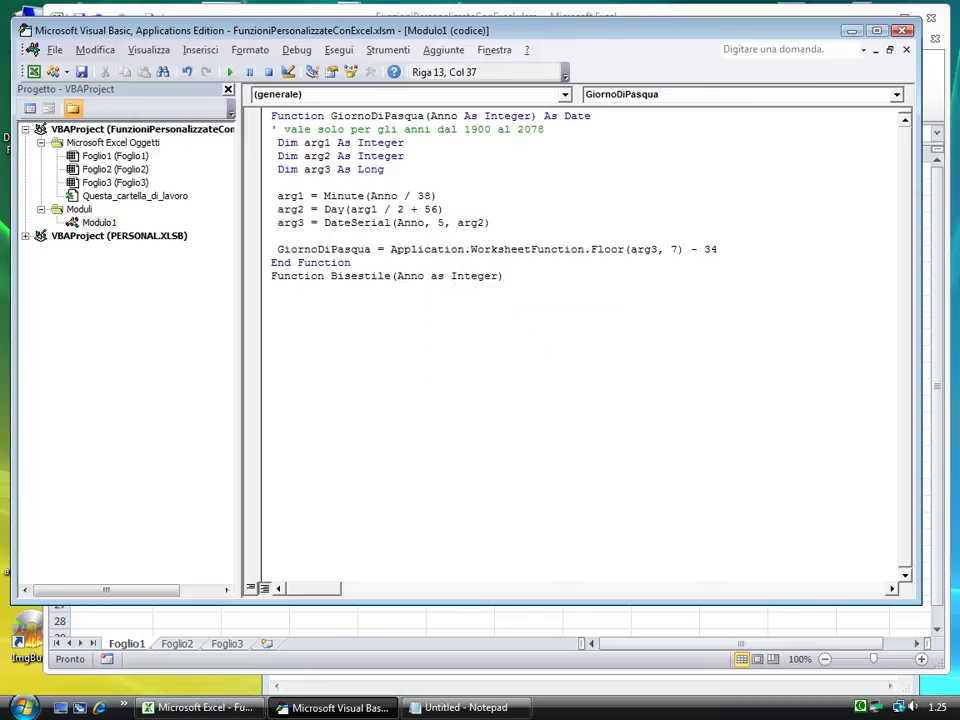
type("as Bo")
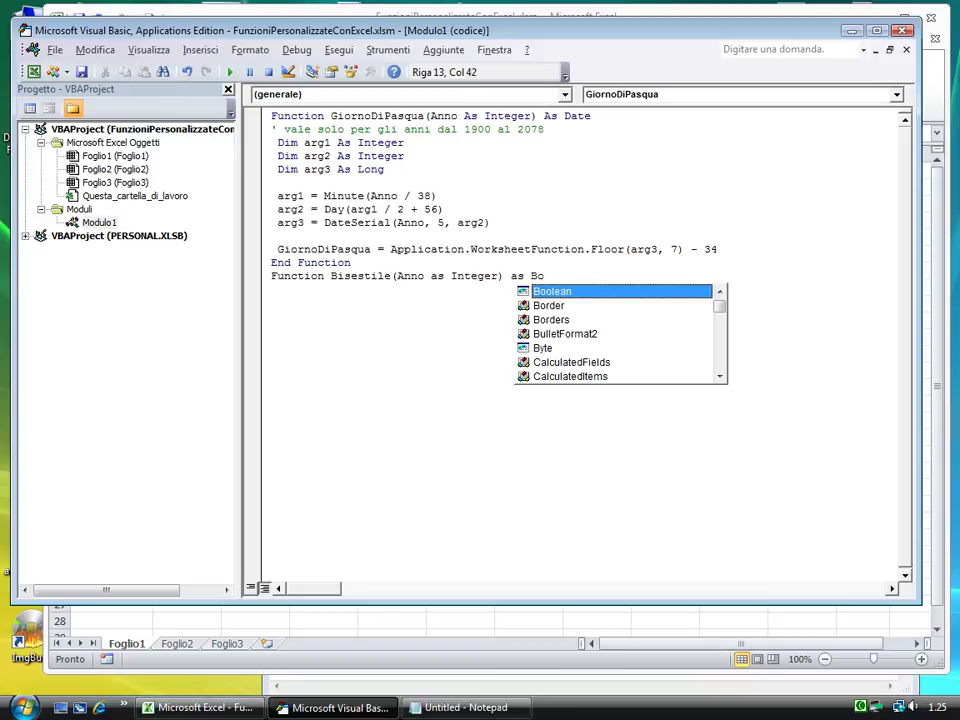
type("olean")
key("Return")
Copy the Bisestile = YYYY Mod 4… leap-year line from the Notepad reference code
left_click(460, 707)
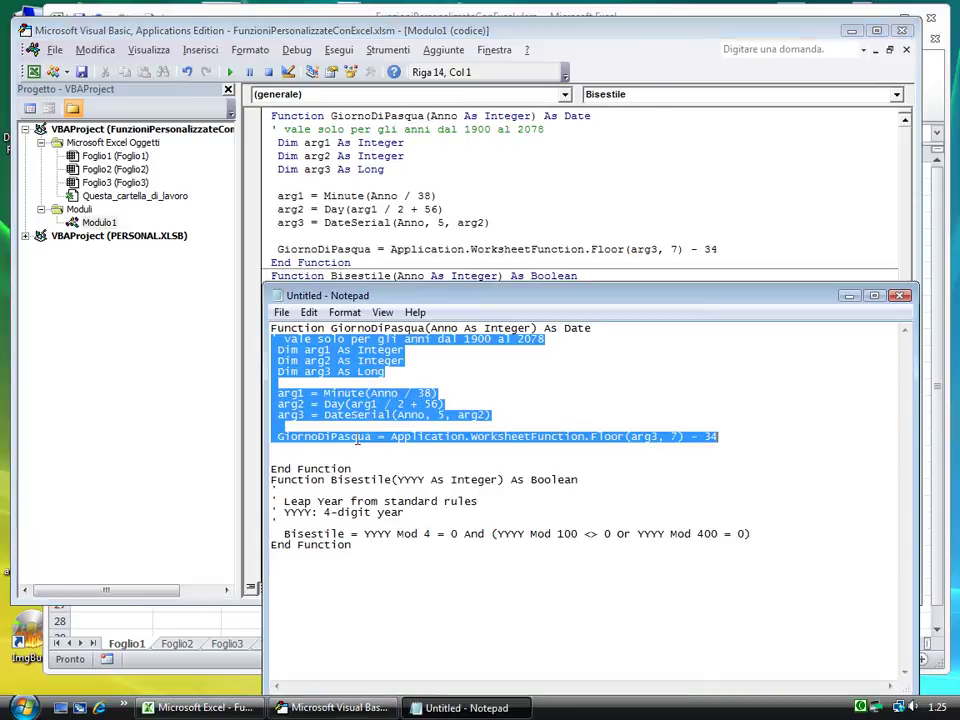
left_click_drag(271, 490, 756, 536)
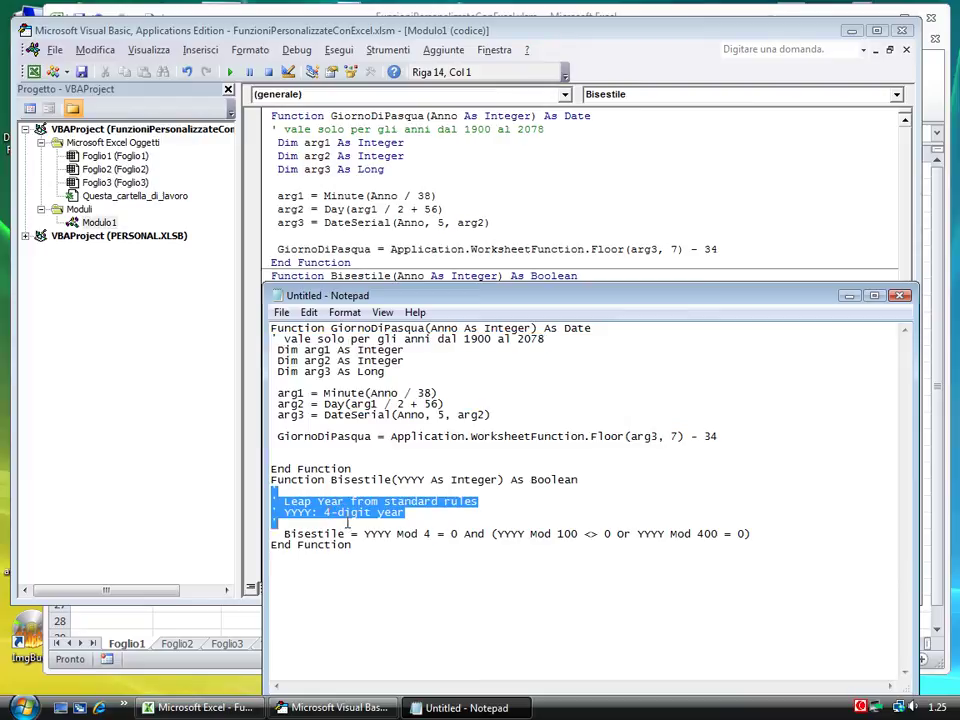
left_click(284, 533)
key("shift+End")
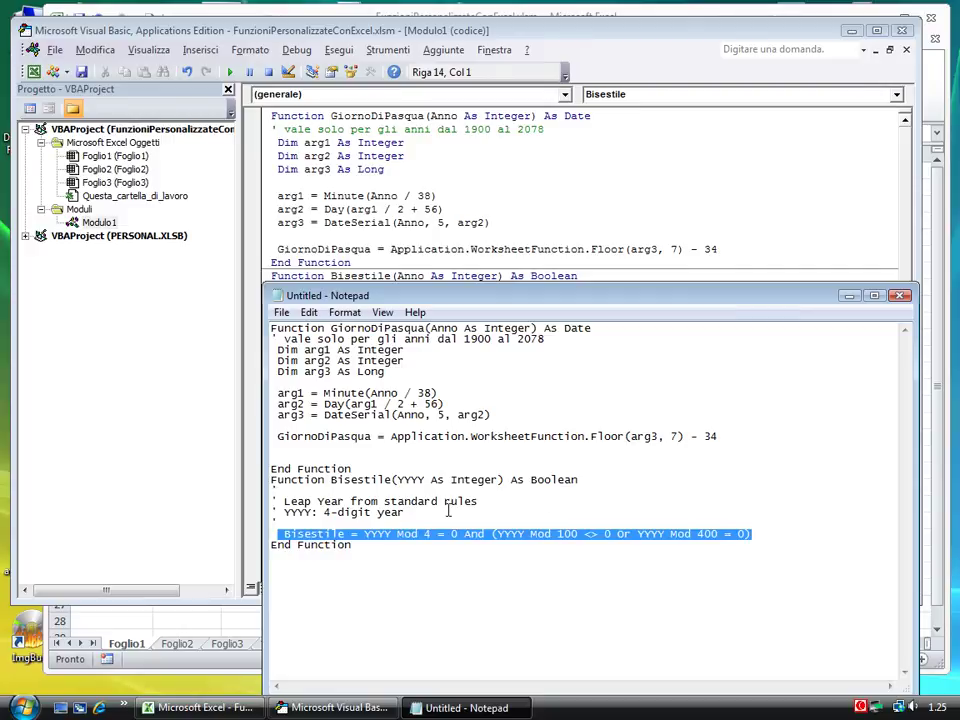
right_click(437, 540)
left_click(491, 356)
Paste the leap-year line inside the Bisestile function and close the Modulo1 code window
left_click(429, 276)
left_click(289, 290)
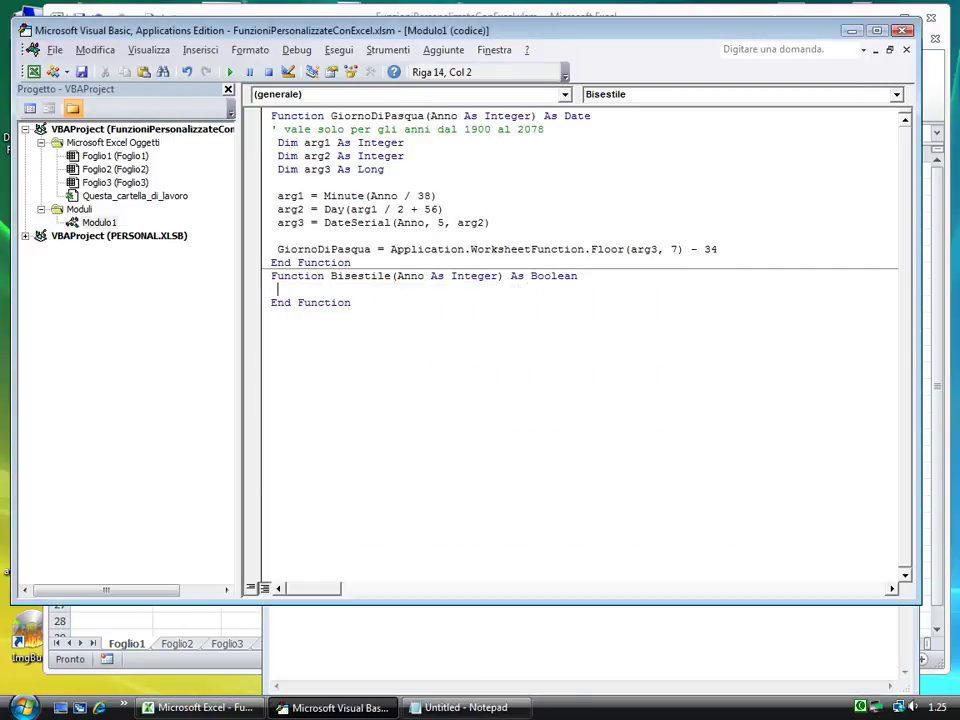
key("ctrl+v")
left_click(405, 316)
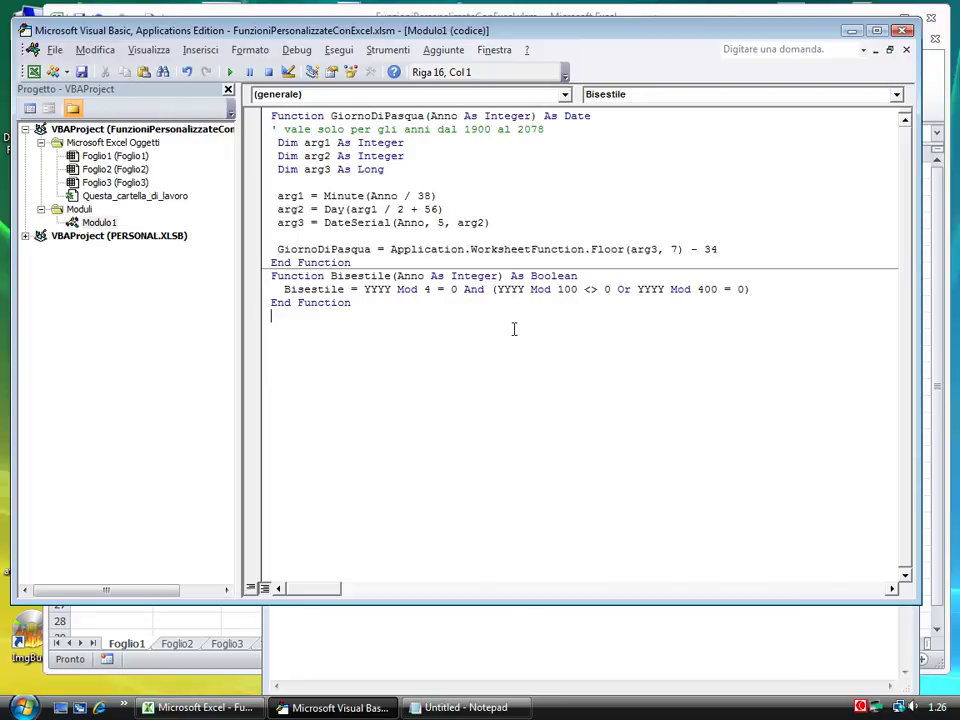
left_click(276, 276)
left_click(905, 49)
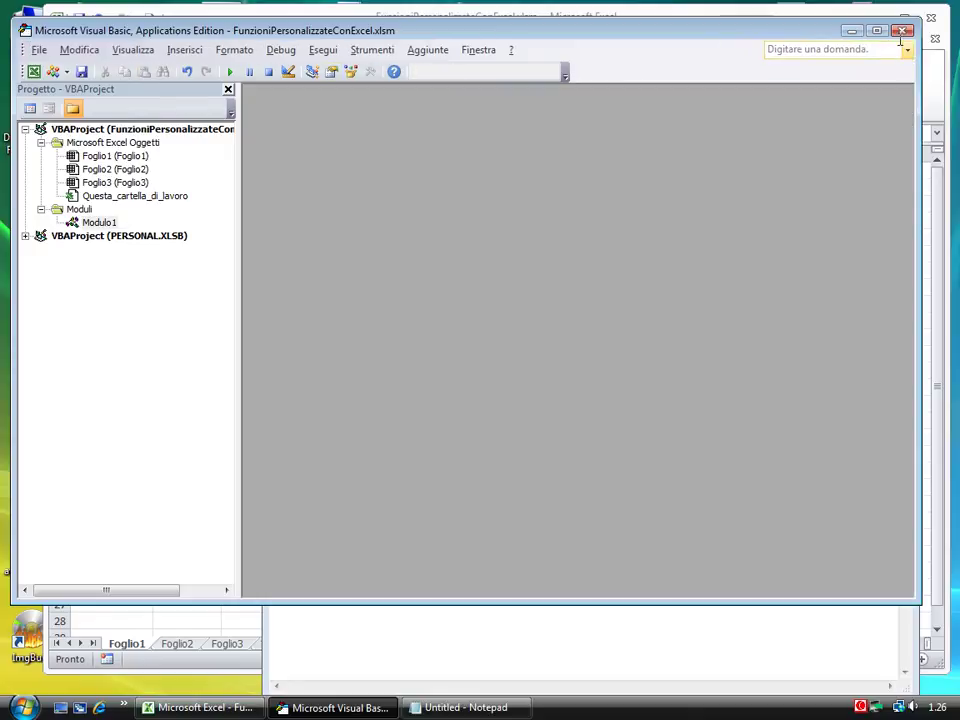
Back in the workbook, enter =Bisestile(A1) in cell A3
left_click(902, 31)
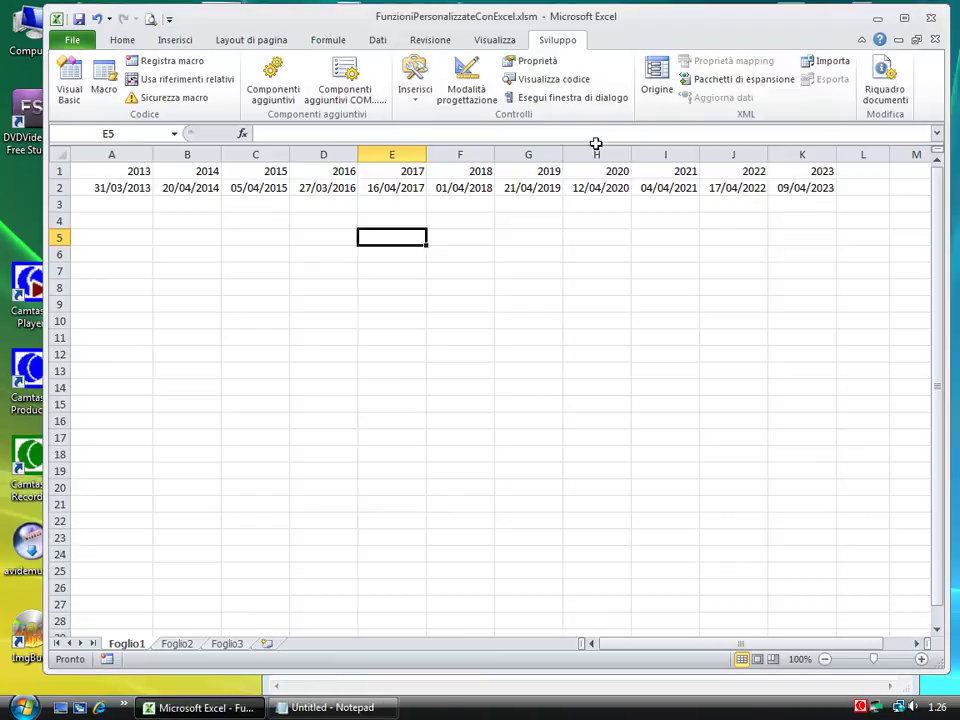
left_click(130, 205)
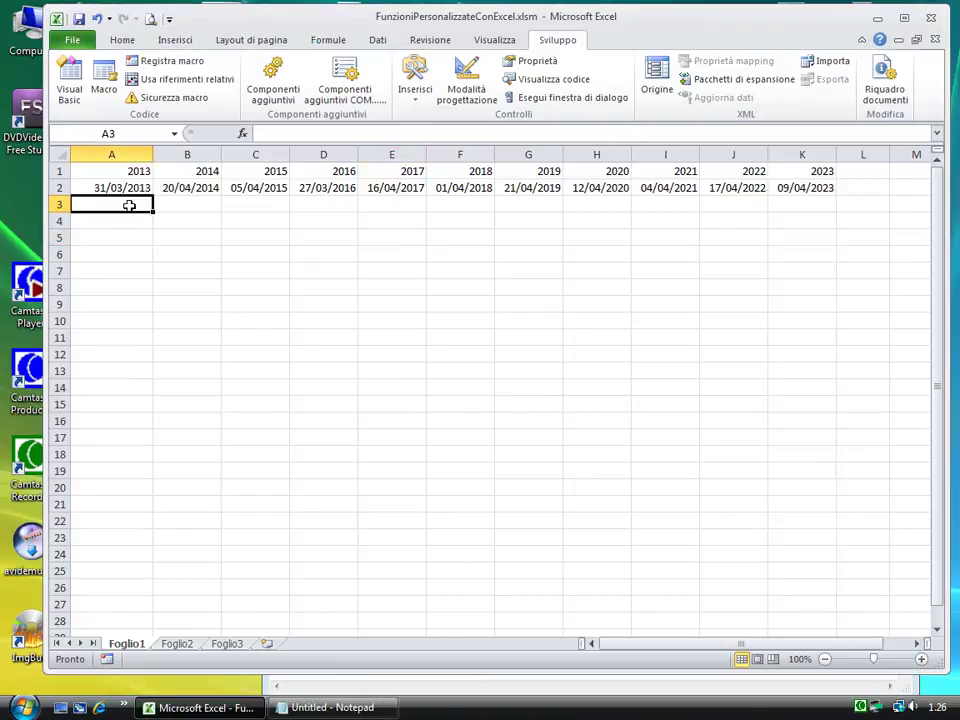
type("=")
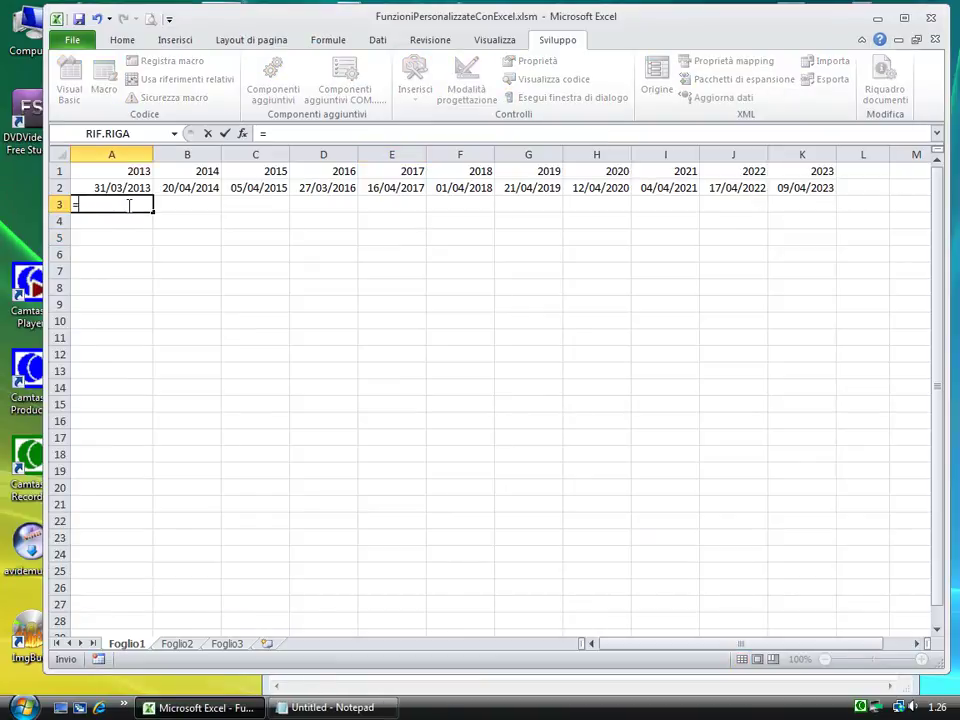
type("Bise")
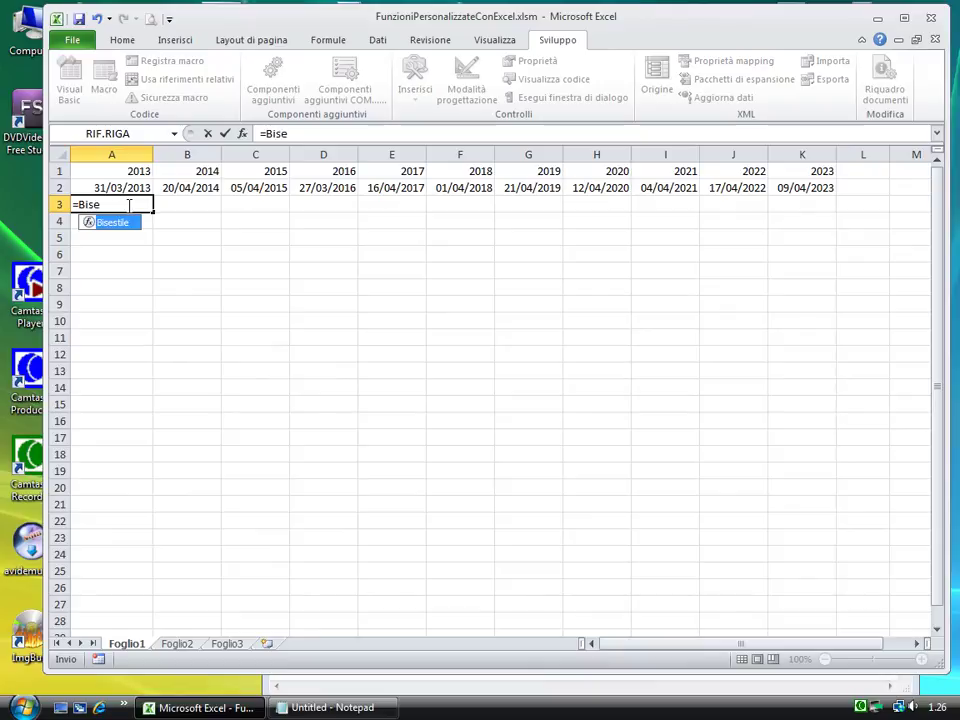
type("stile(A1")
key("Return")
Copy the A3 formula and paste it across B3:K3
left_click(128, 204)
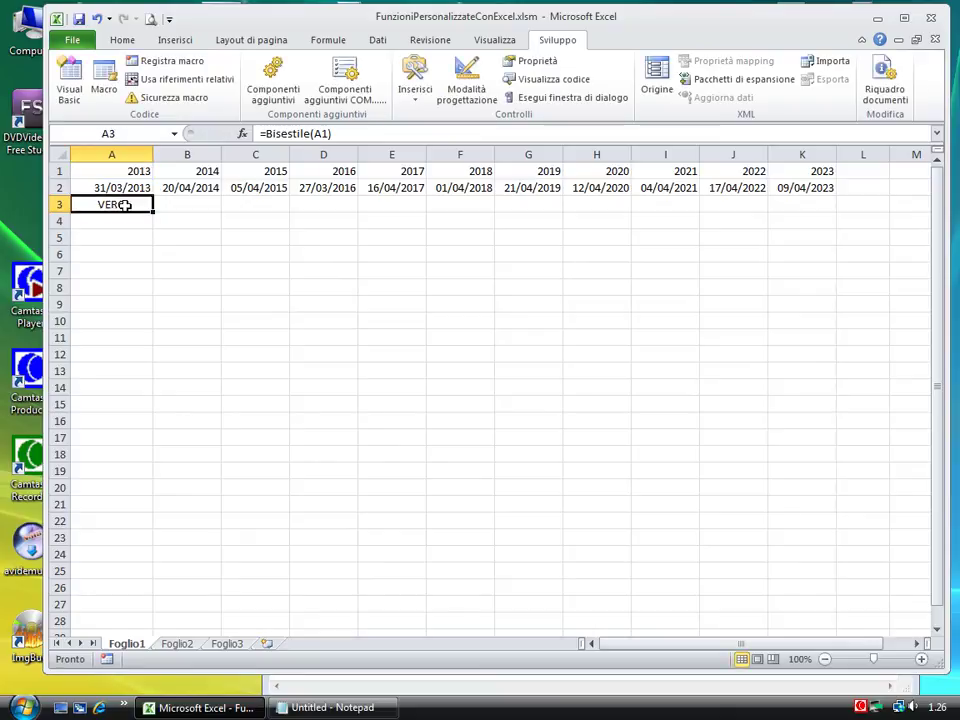
right_click(129, 206)
left_click(160, 234)
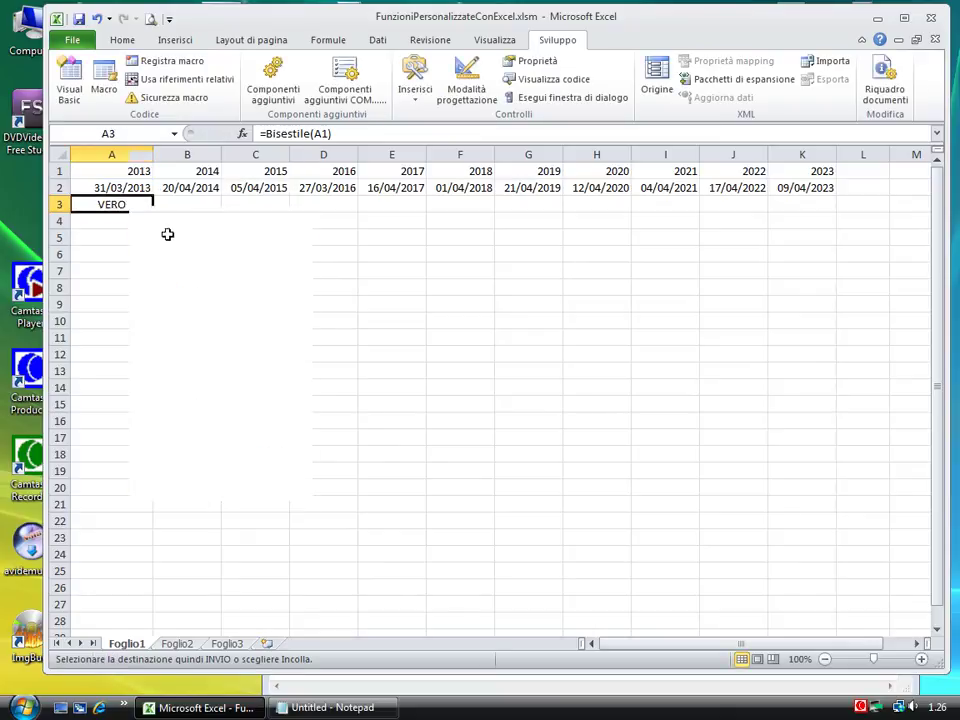
left_click_drag(186, 204, 527, 192)
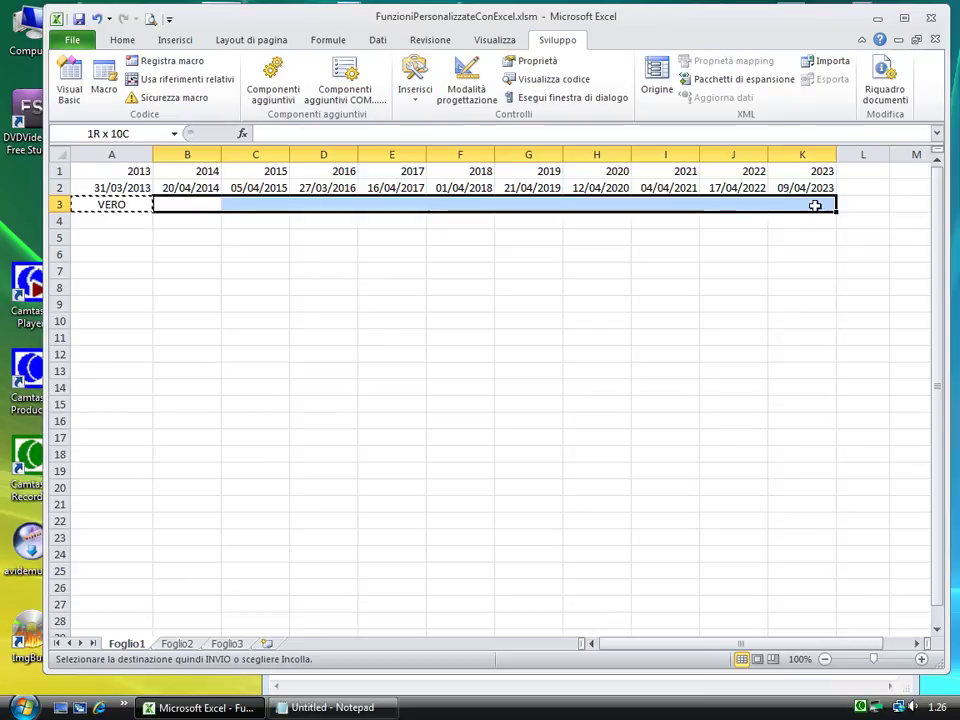
key("ctrl+v")
left_click(528, 269)
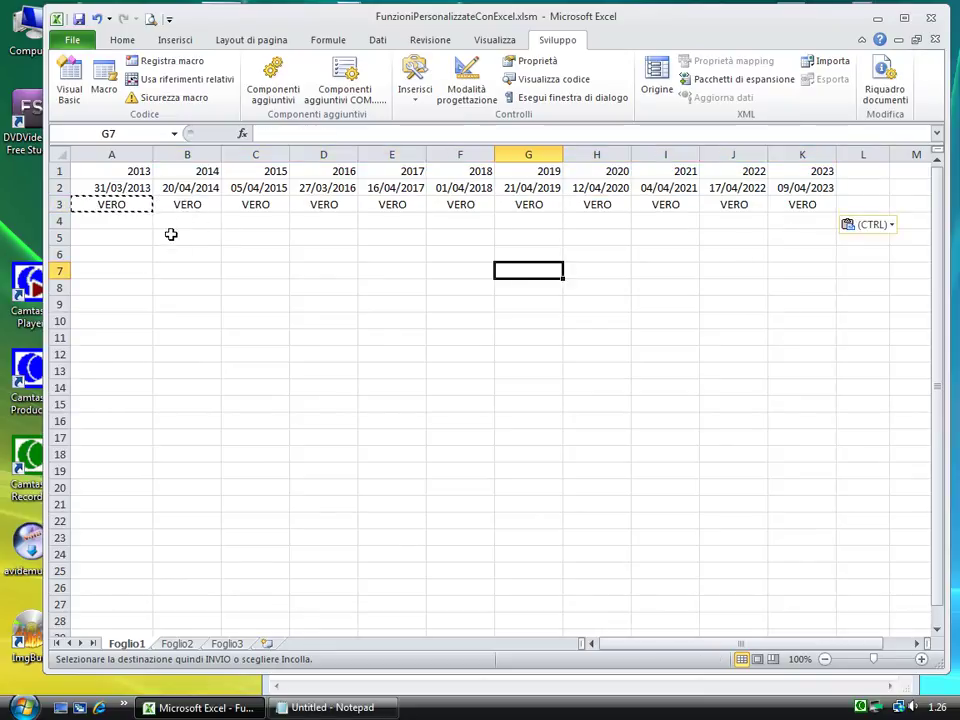
Open the Modulo1 code in the Visual Basic editor
left_click(69, 78)
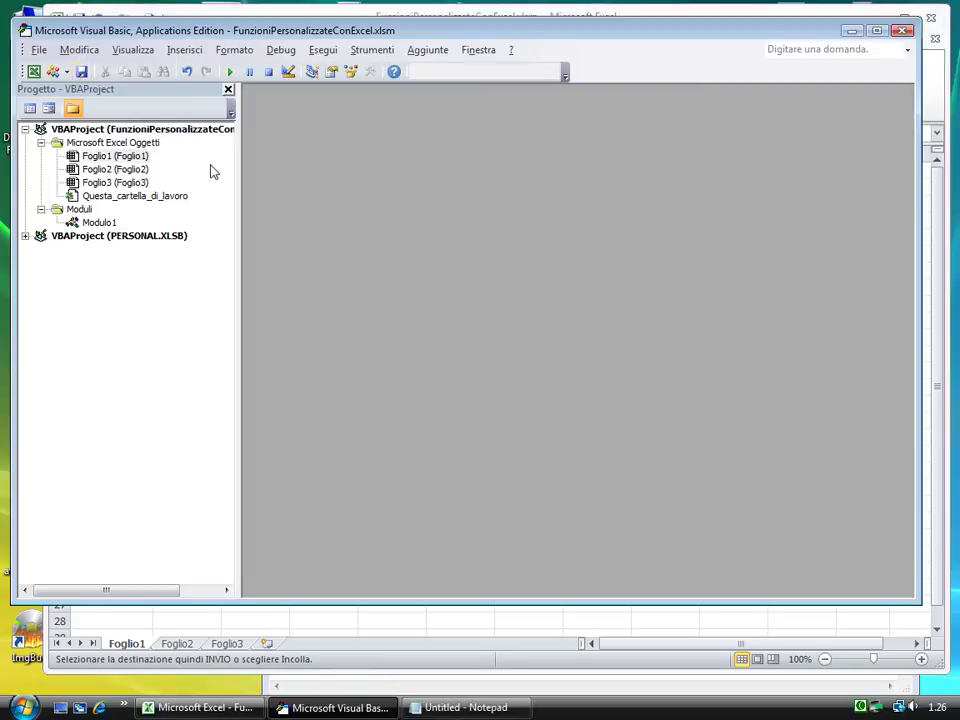
double_click(99, 222)
key("alt+F11")
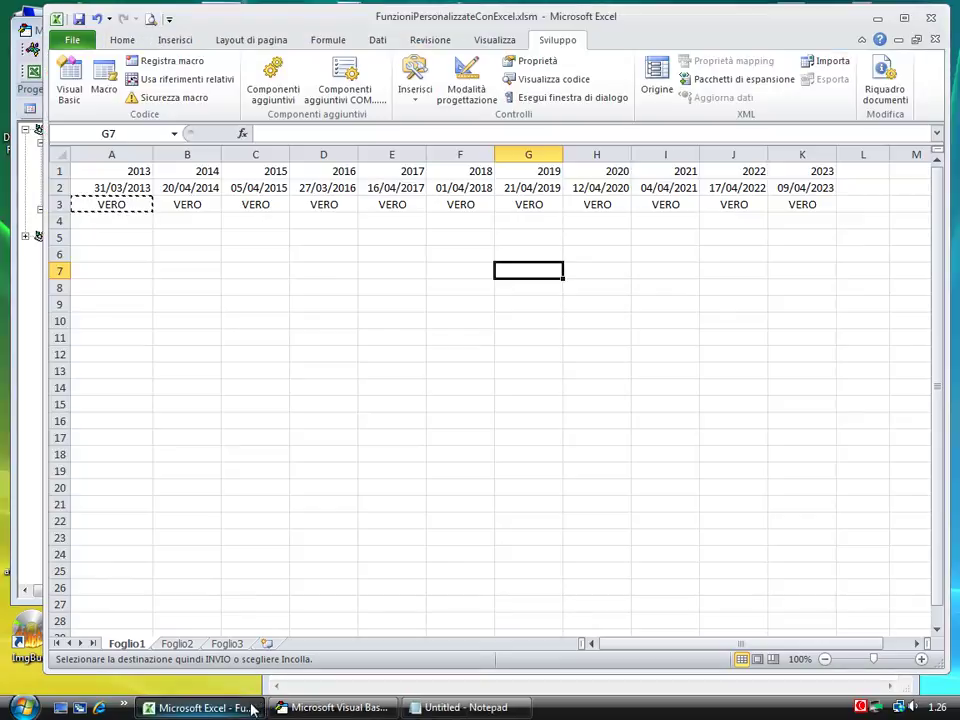
key("alt+F11")
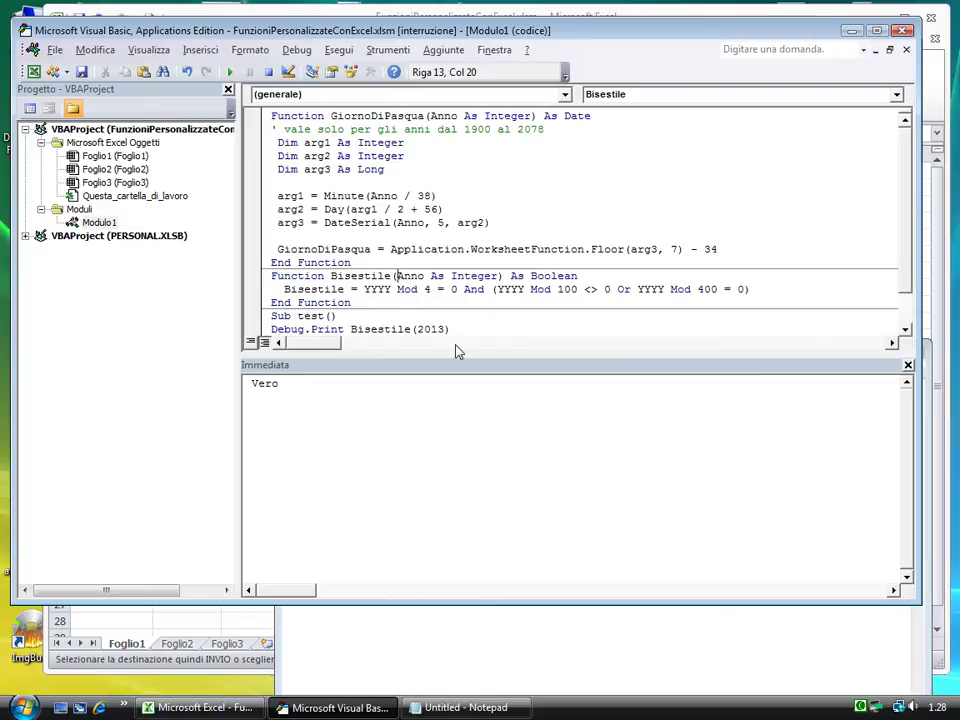
Rename the Bisestile parameter from Anno to YYYY, accept the project reset, and close Modulo1
type("YYYY")
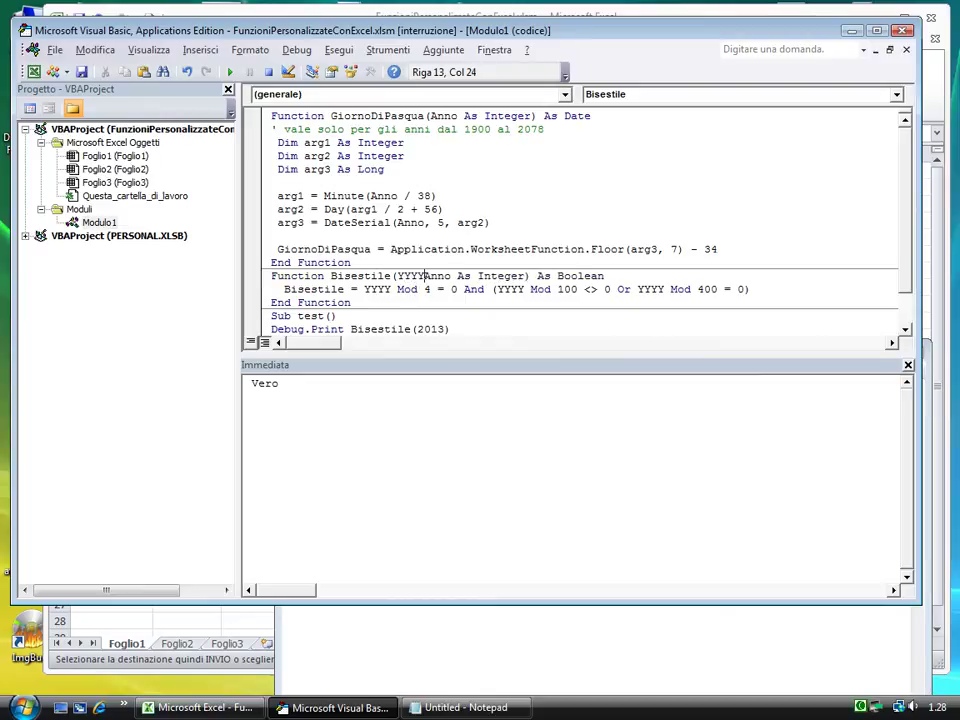
key("Delete")
key("Delete")
key("Delete")
key("Delete")
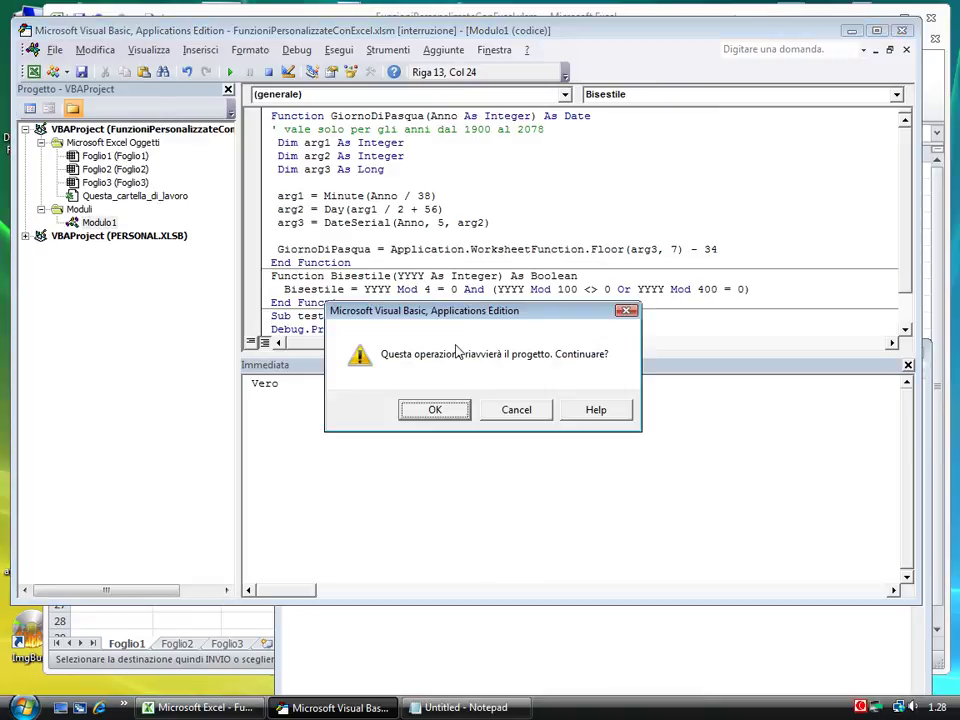
left_click(434, 410)
left_click(906, 48)
Re-commit the A3 formula to recalculate row 3, then check that only 2016 and 2020 show VERO
left_click(902, 34)
double_click(127, 206)
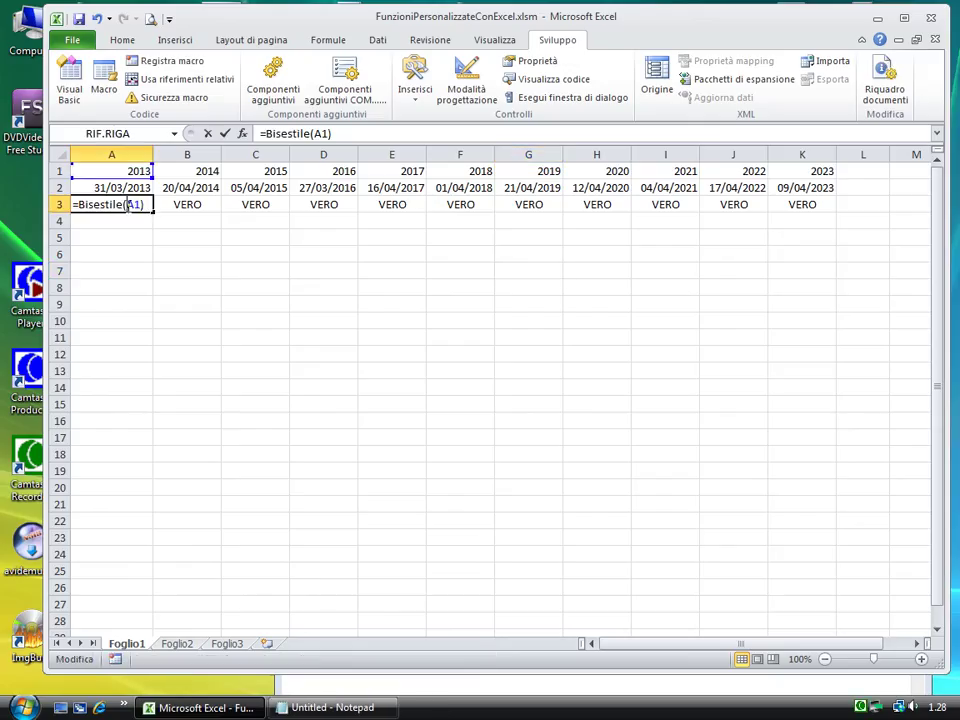
key("Return")
key("Up")
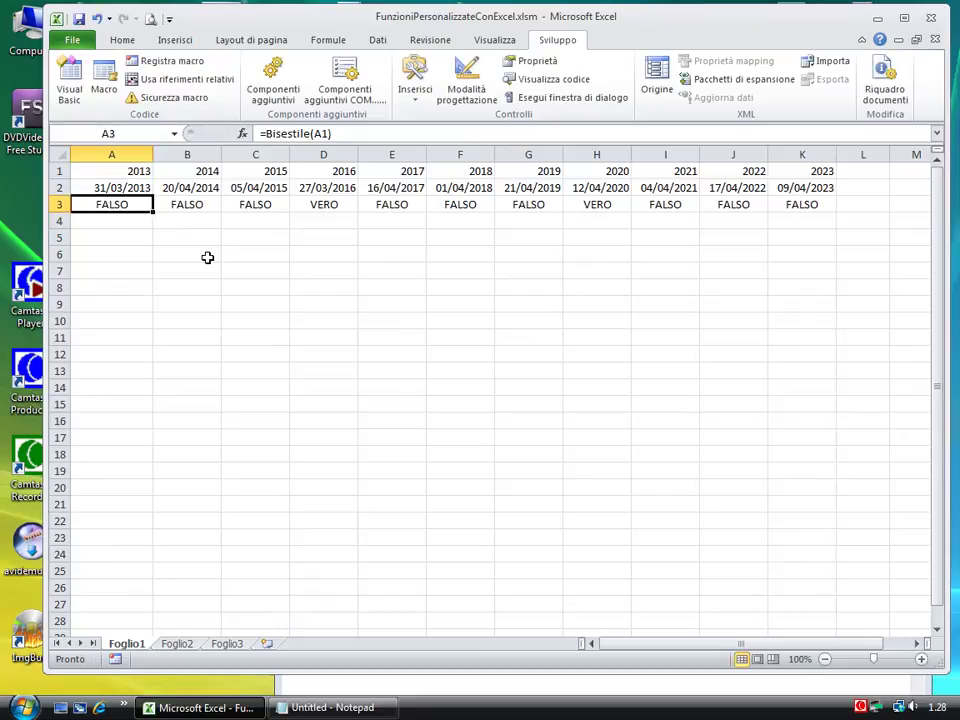
key("Right")
key("Right")
key("Right")
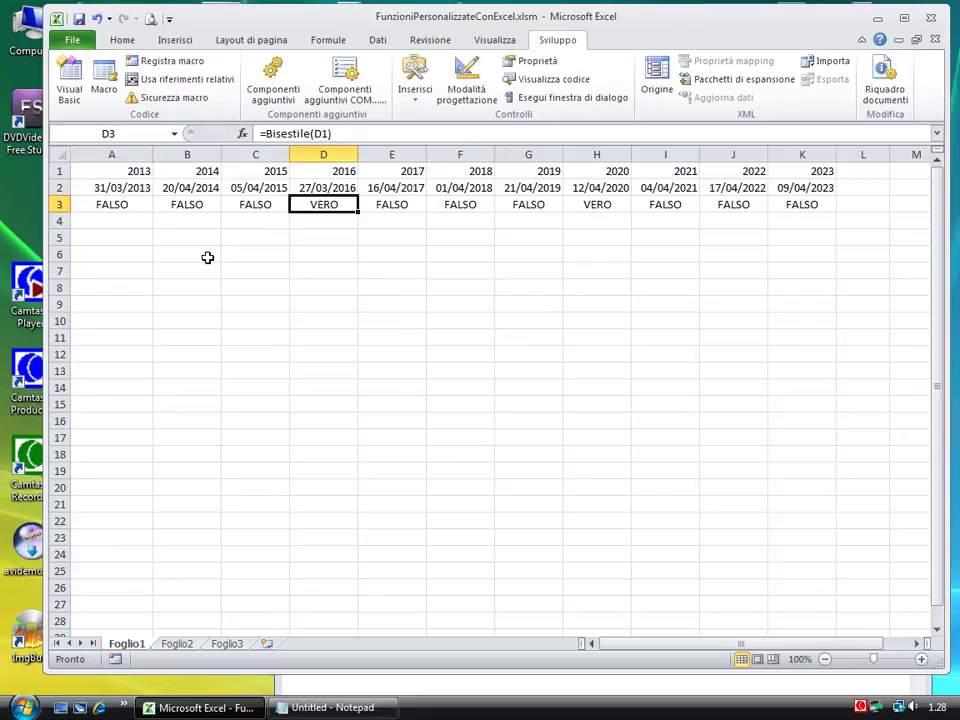
key("Right")
key("Right")
key("Right")
key("Right")
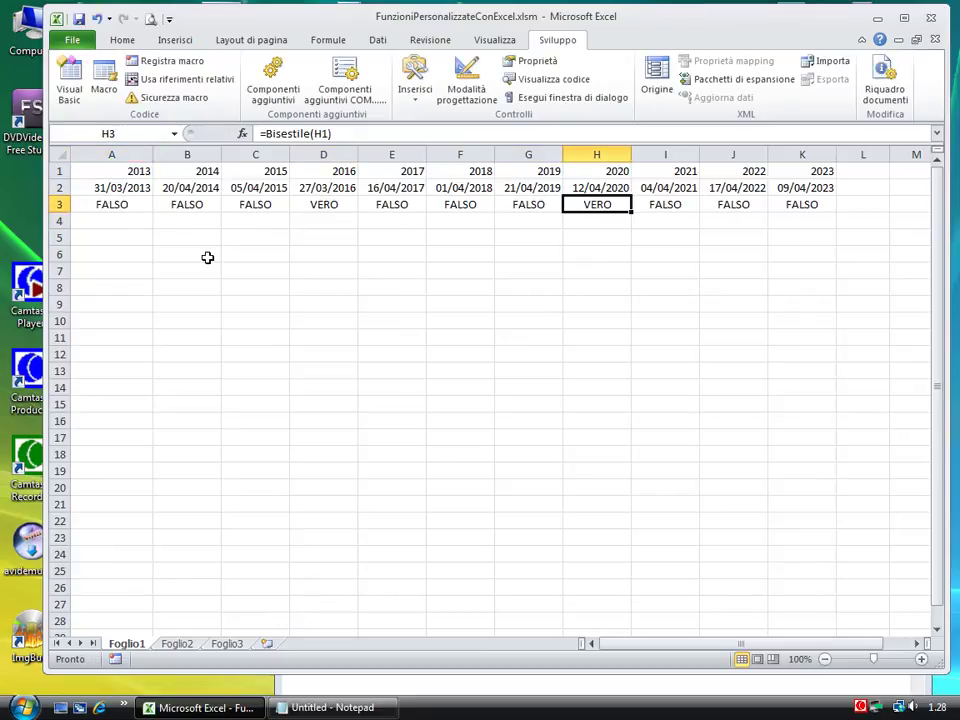
left_click(862, 708)
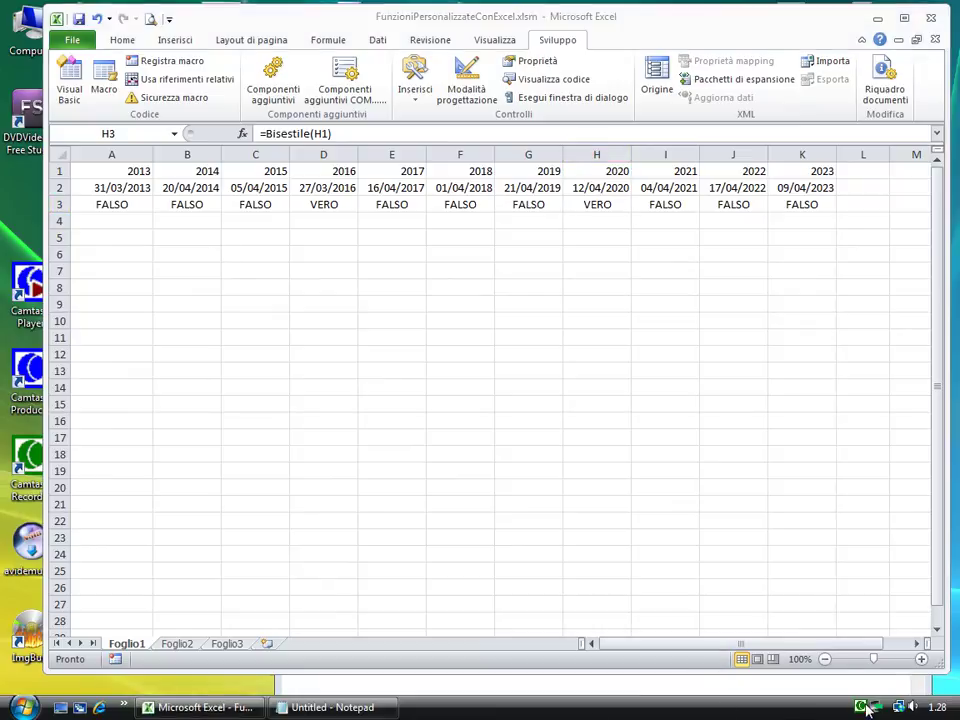